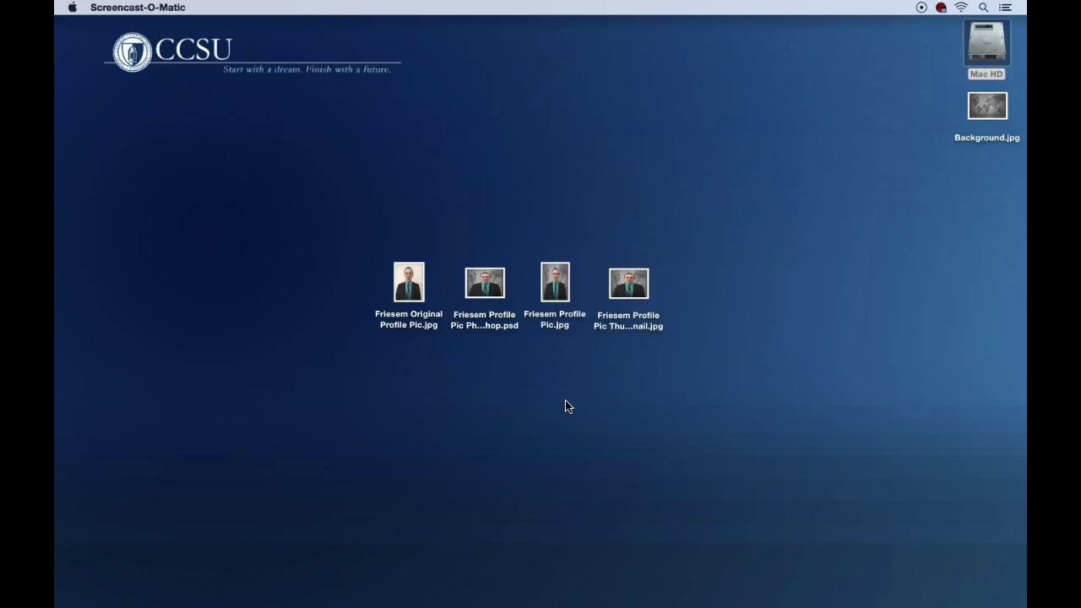
- Preview the original profile photo, close it, and look over the four profile picture files on the desktop
double_click(409, 291)
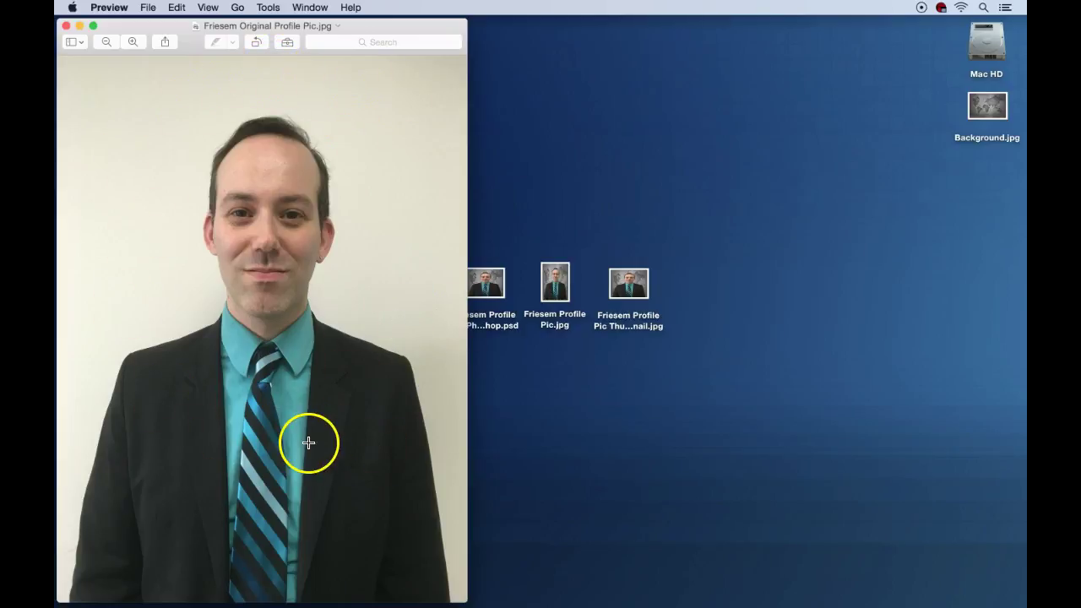
click(66, 27)
click(403, 319)
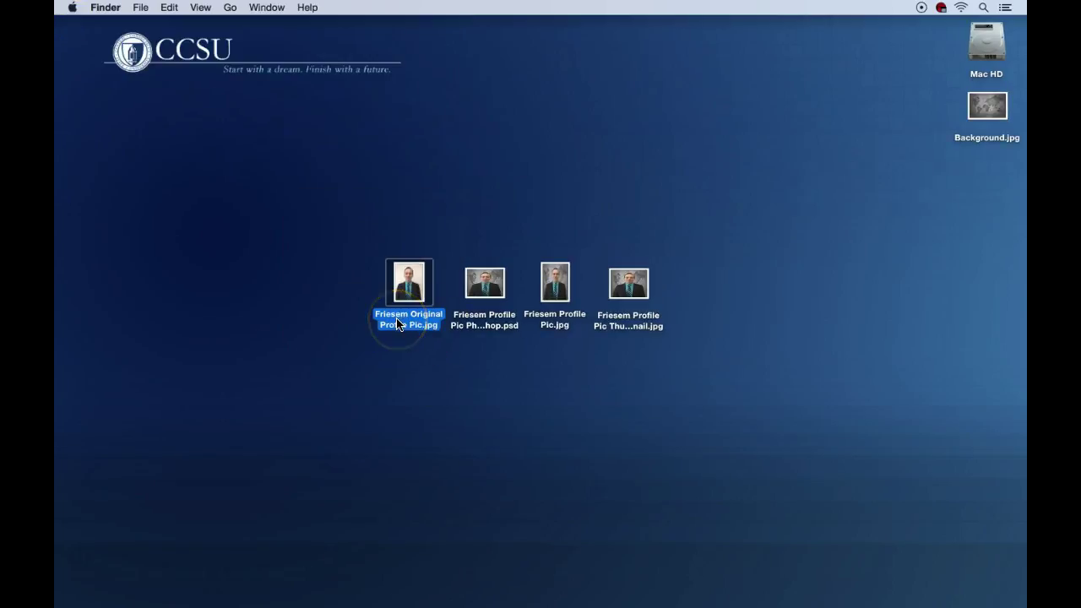
click(491, 318)
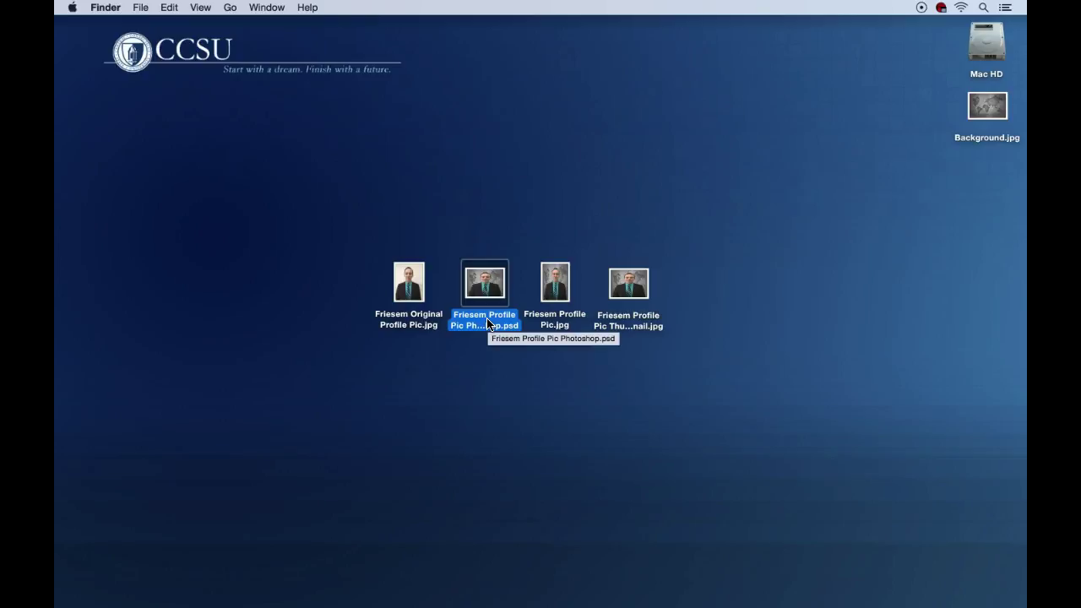
click(564, 320)
click(557, 258)
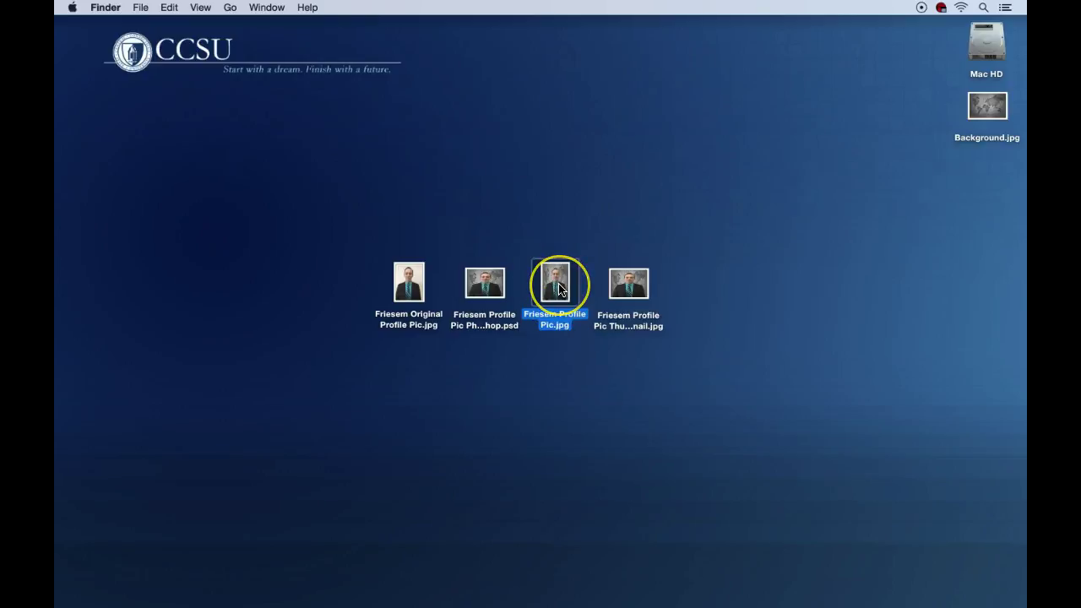
click(562, 273)
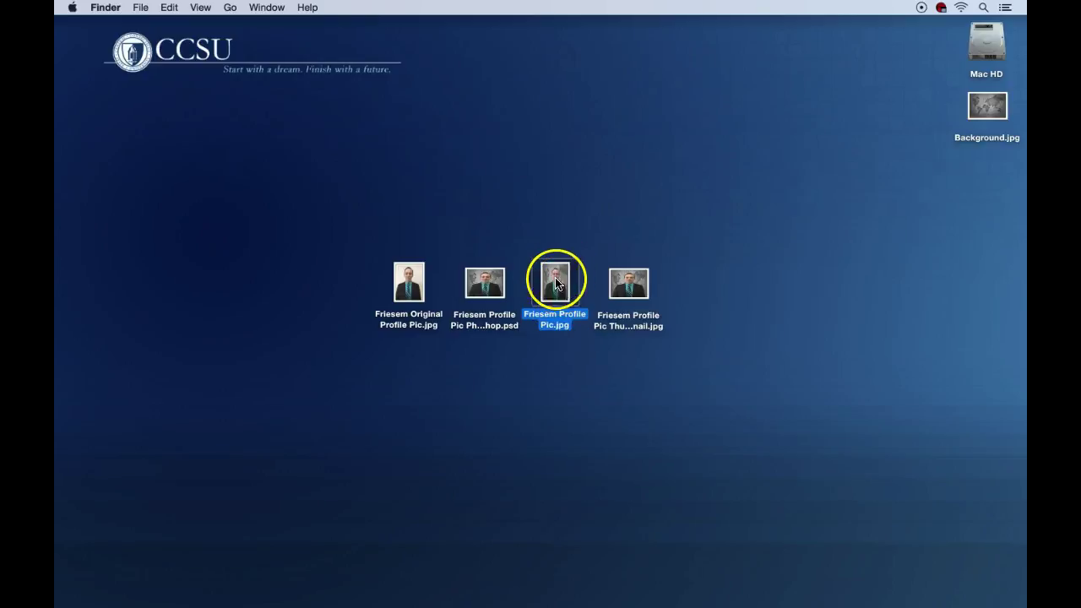
click(626, 325)
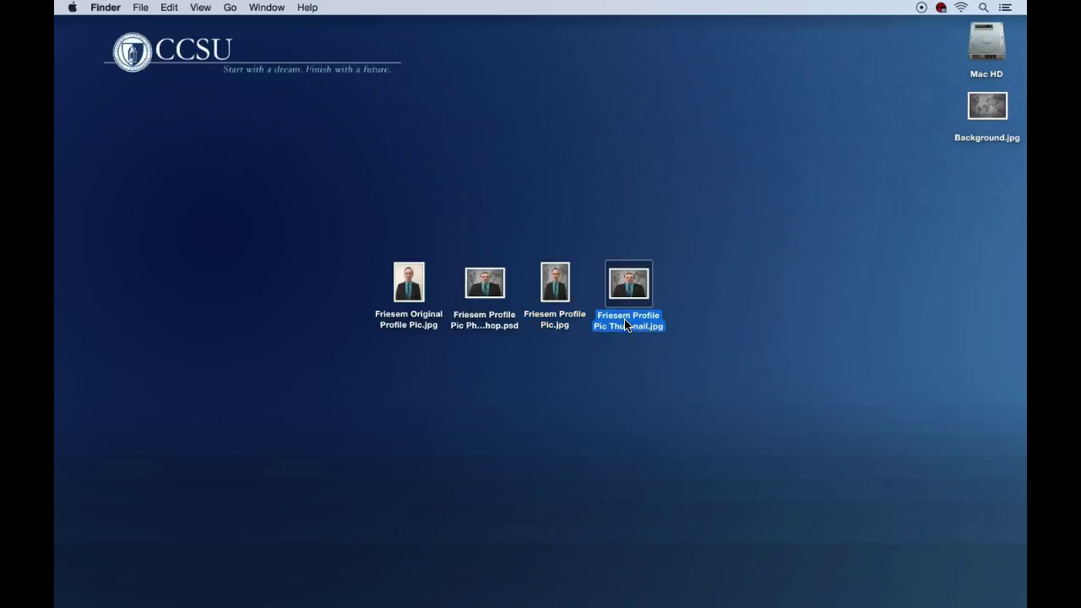
- Open the original profile photo from the desktop in Adobe Photoshop CC 2015
click(415, 284)
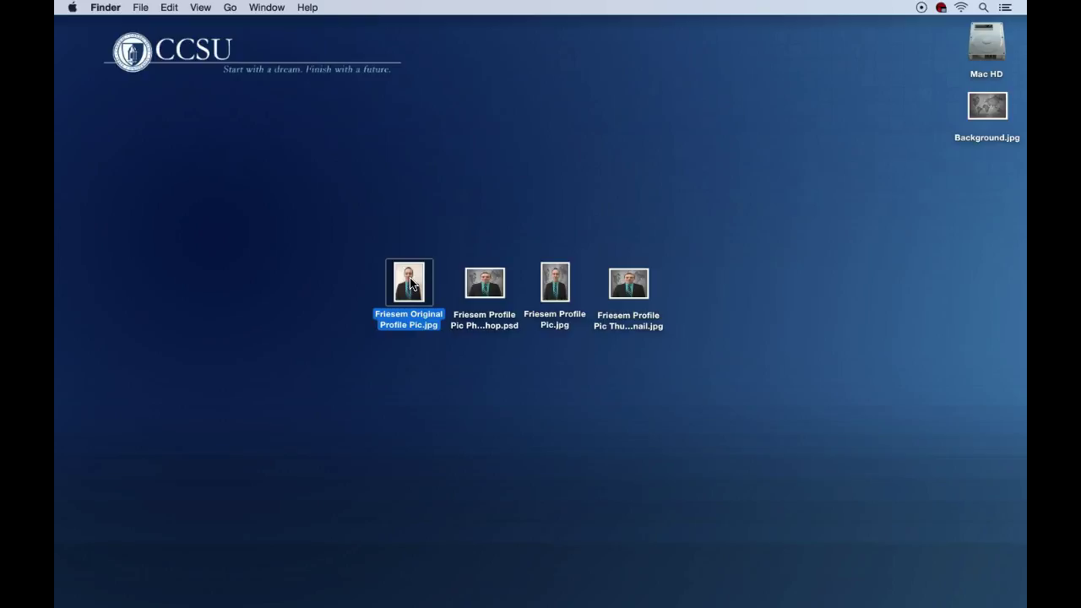
right_click(411, 283)
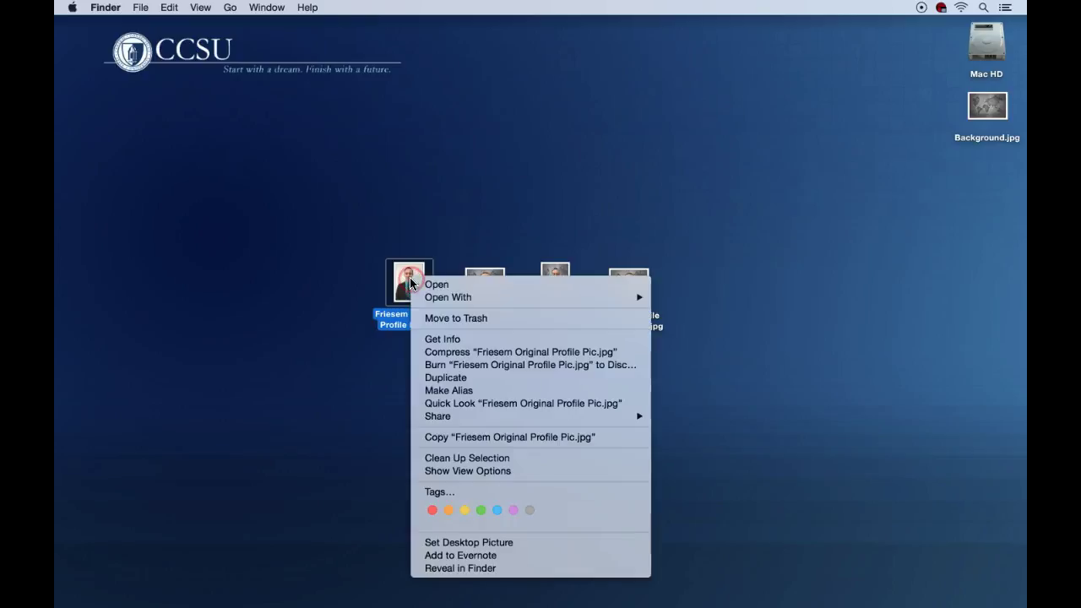
mouse_move(594, 297)
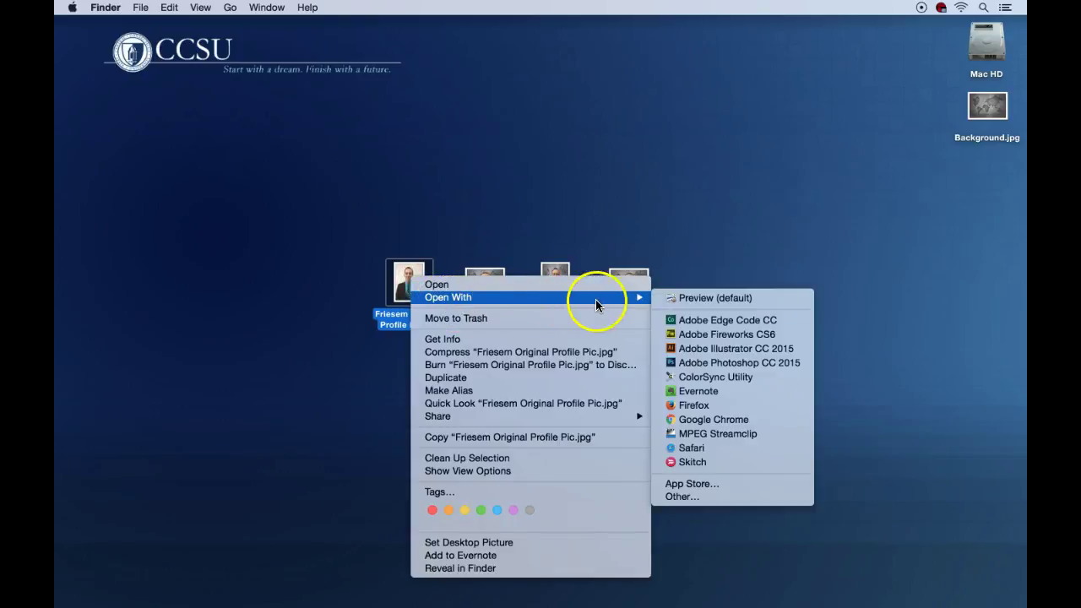
click(693, 362)
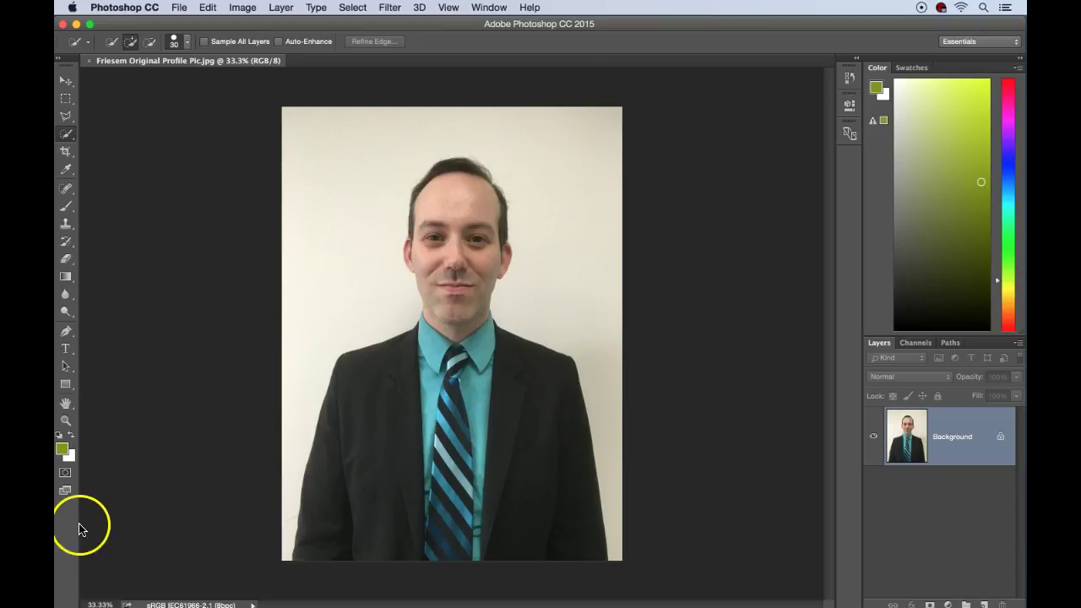
click(75, 557)
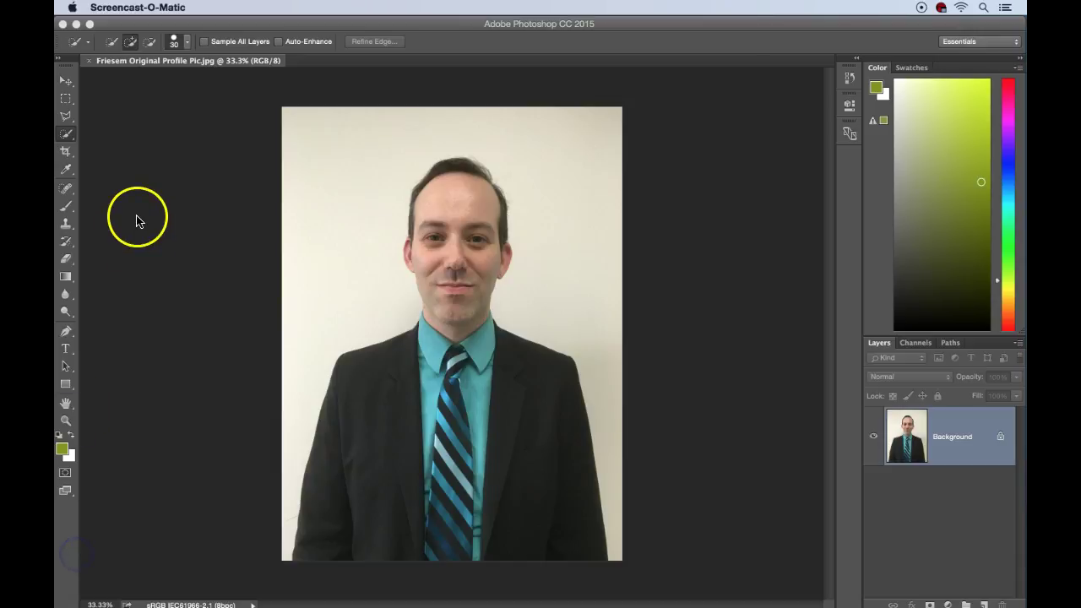
click(140, 30)
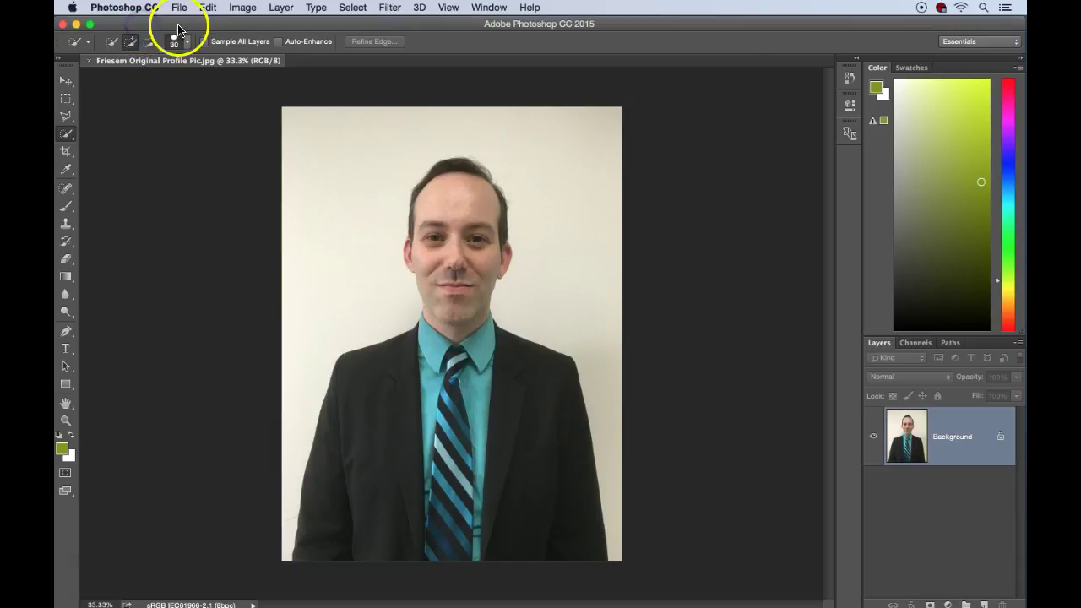
- Create an empty layer named Background, and unlock the photo layer to place it above the new one
click(281, 7)
mouse_move(290, 23)
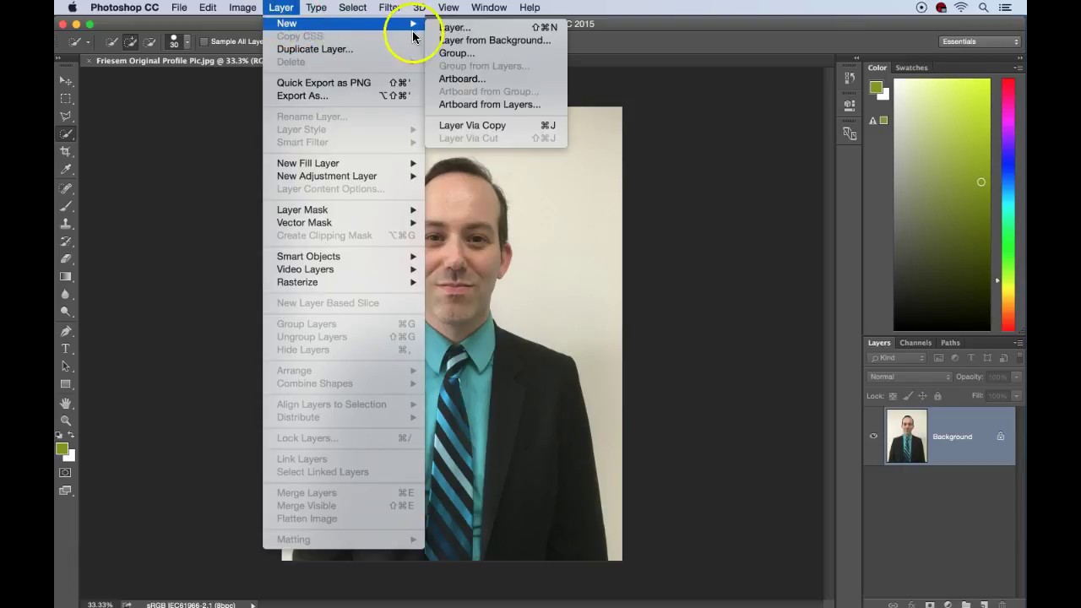
click(443, 28)
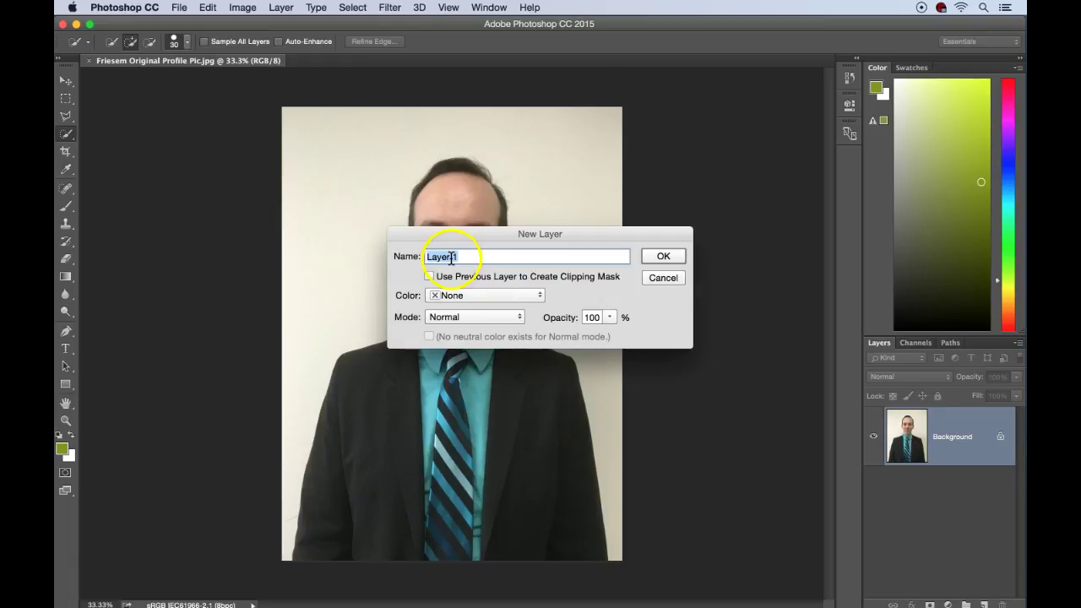
text(Background)
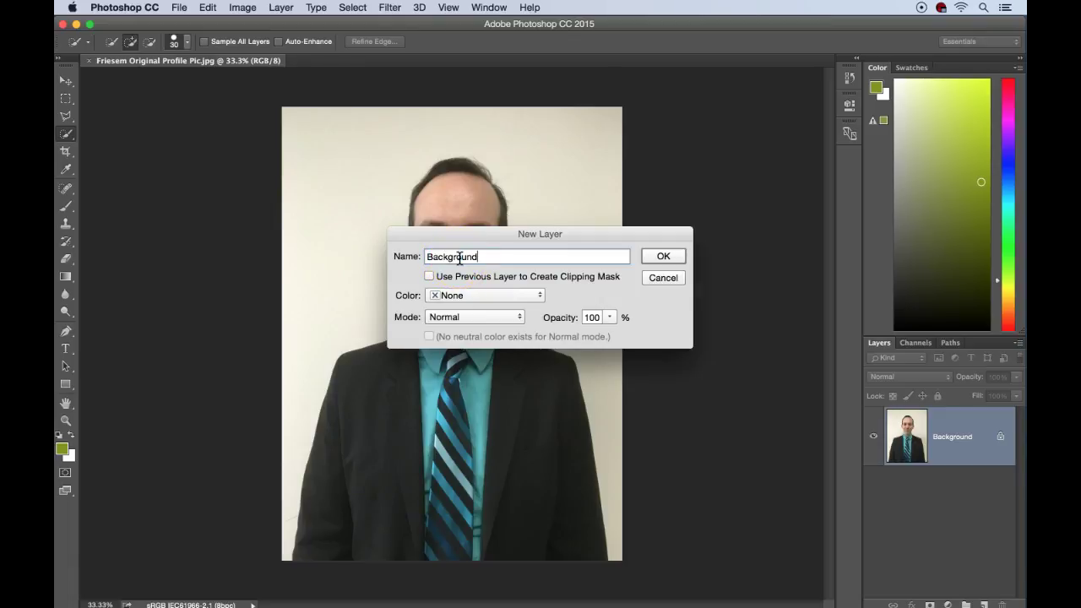
click(664, 256)
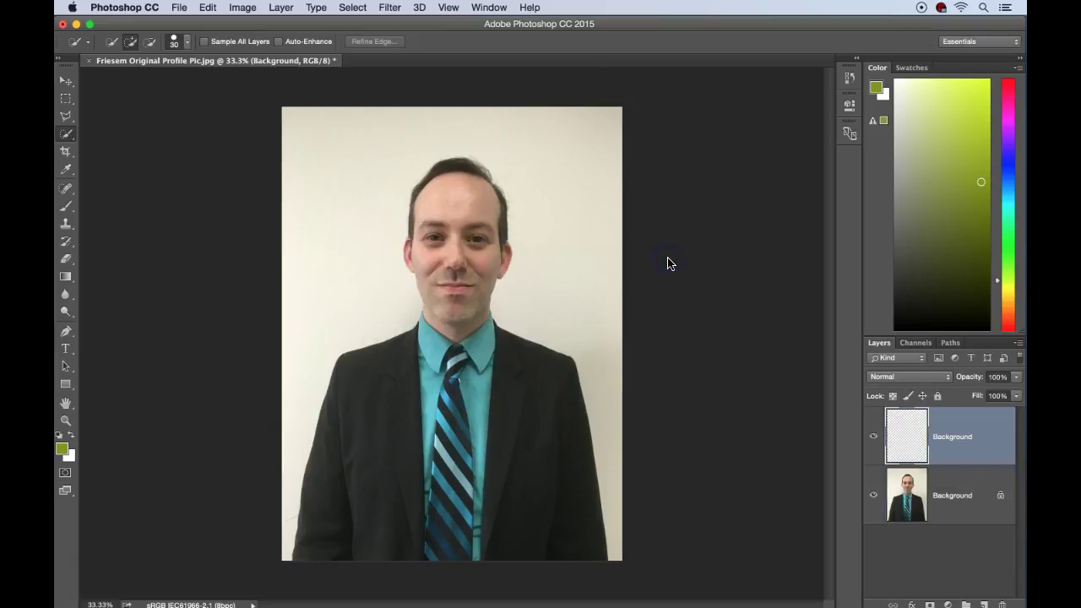
click(1001, 499)
drag(953, 487, 942, 430)
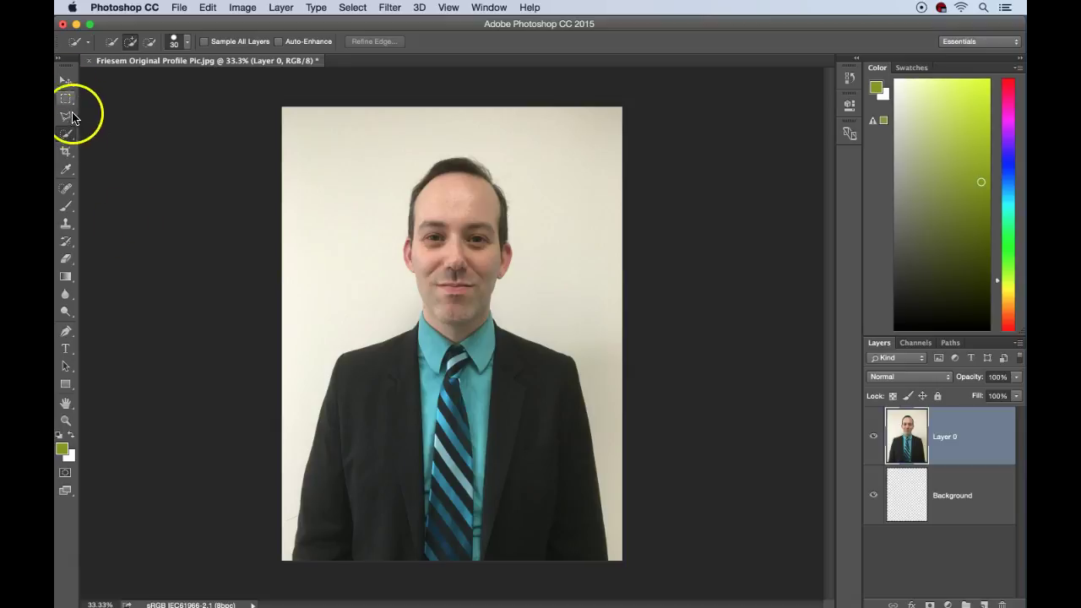
- Delete the wall on both sides of the man from Layer 0 with Quick Selection, and switch to the Eraser tool
click(70, 140)
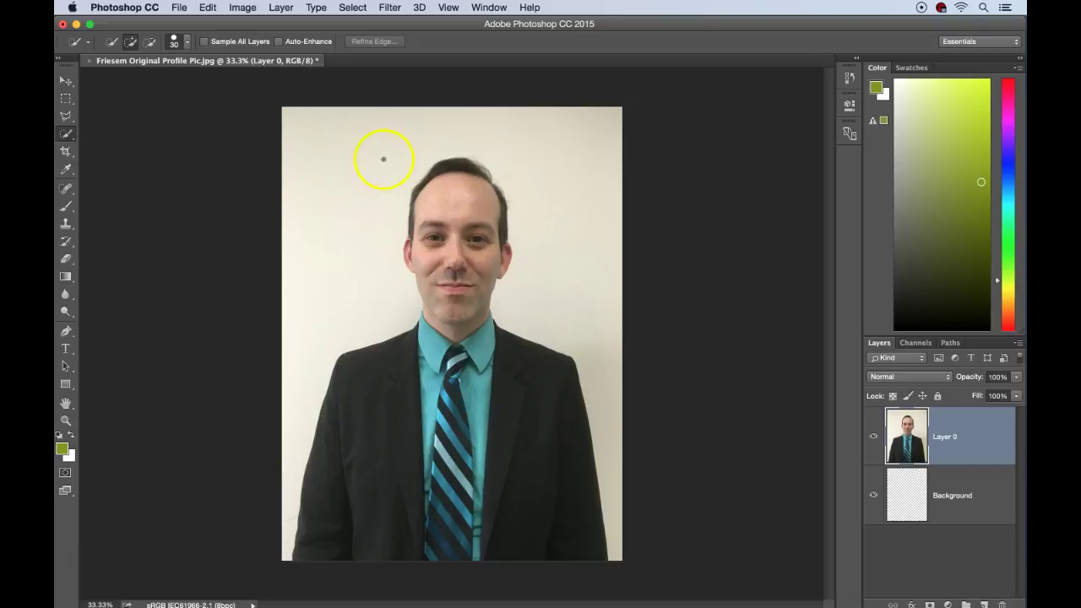
drag(386, 142, 317, 280)
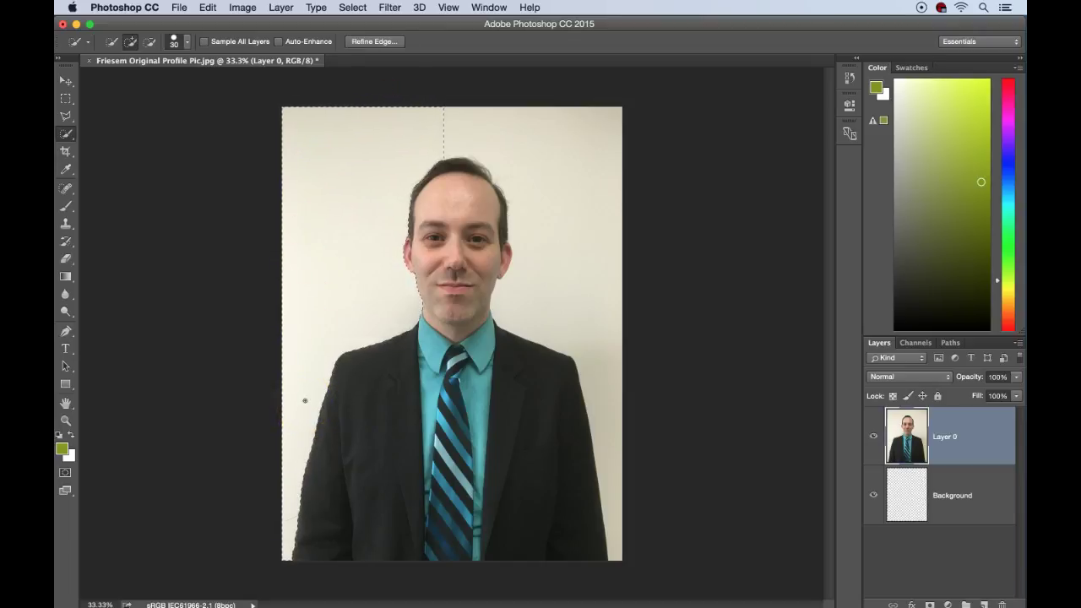
key(Delete)
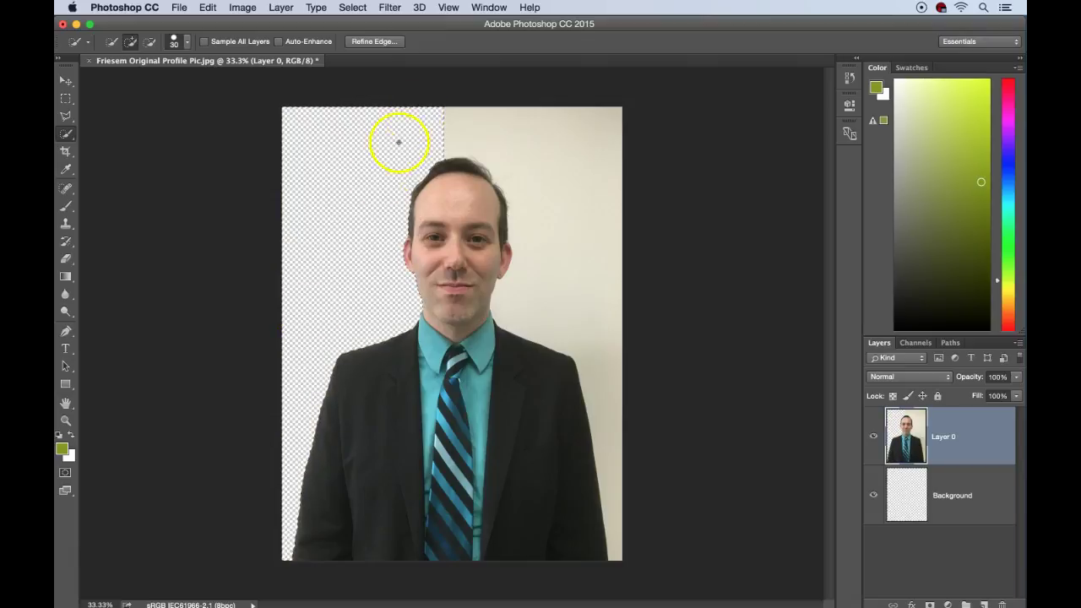
mouse_move(485, 143)
mouse_down()
mouse_move(540, 211)
mouse_move(570, 286)
mouse_up()
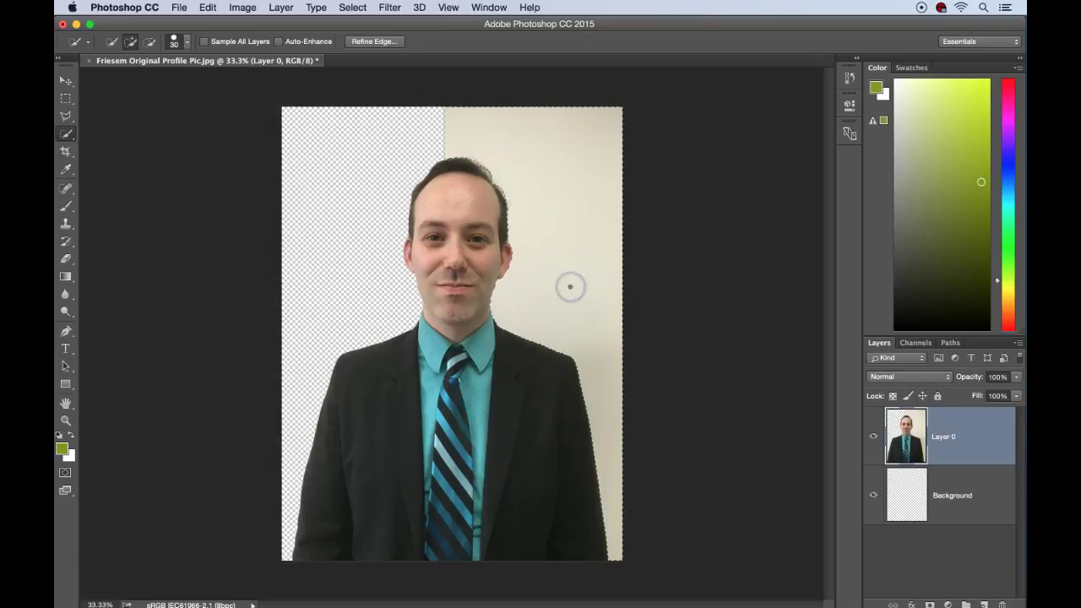
key(Delete)
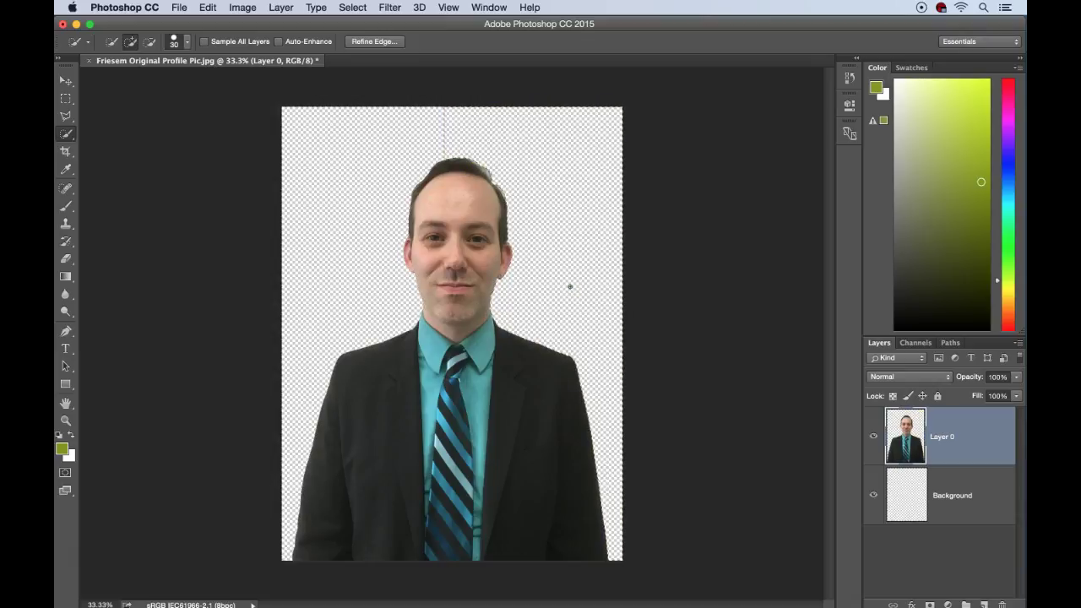
click(76, 264)
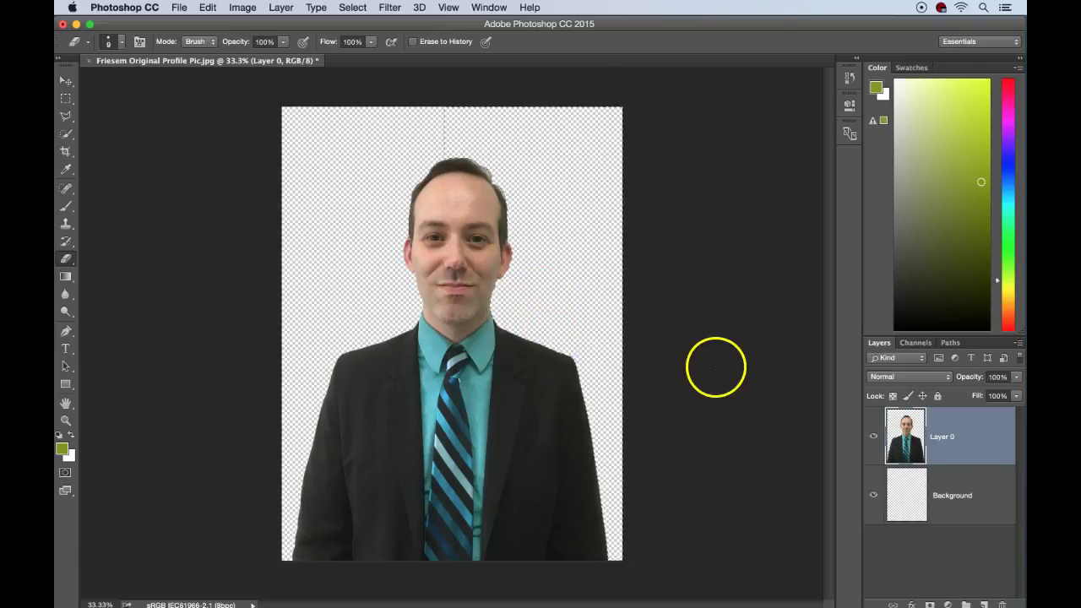
- Place Background.jpg from the desktop into the document at the Background layer, beneath the cut-out portrait
click(985, 496)
drag(992, 19, 879, 12)
click(988, 107)
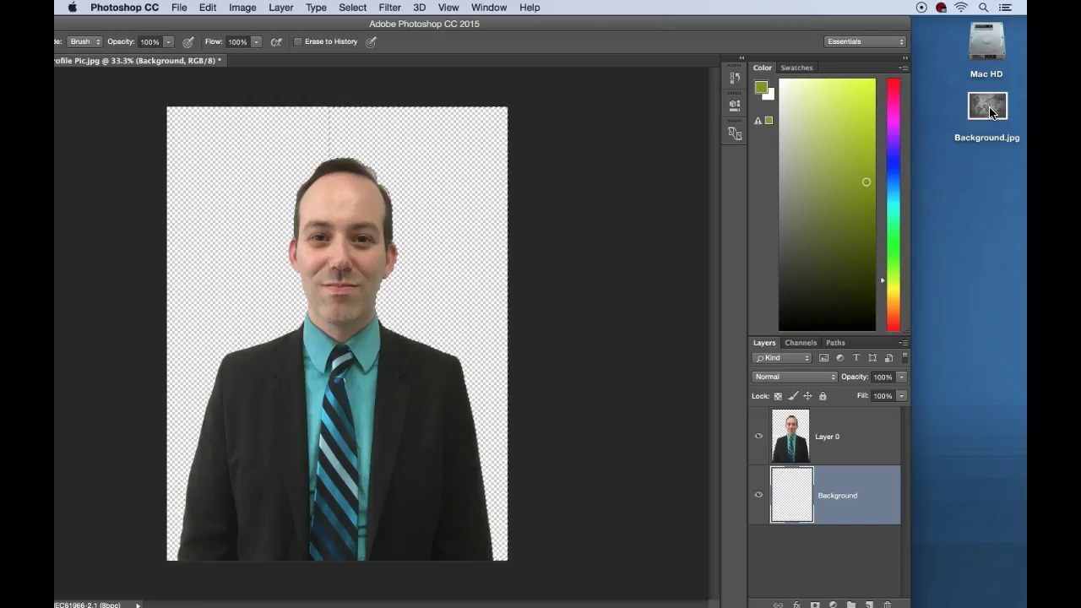
drag(992, 112, 393, 316)
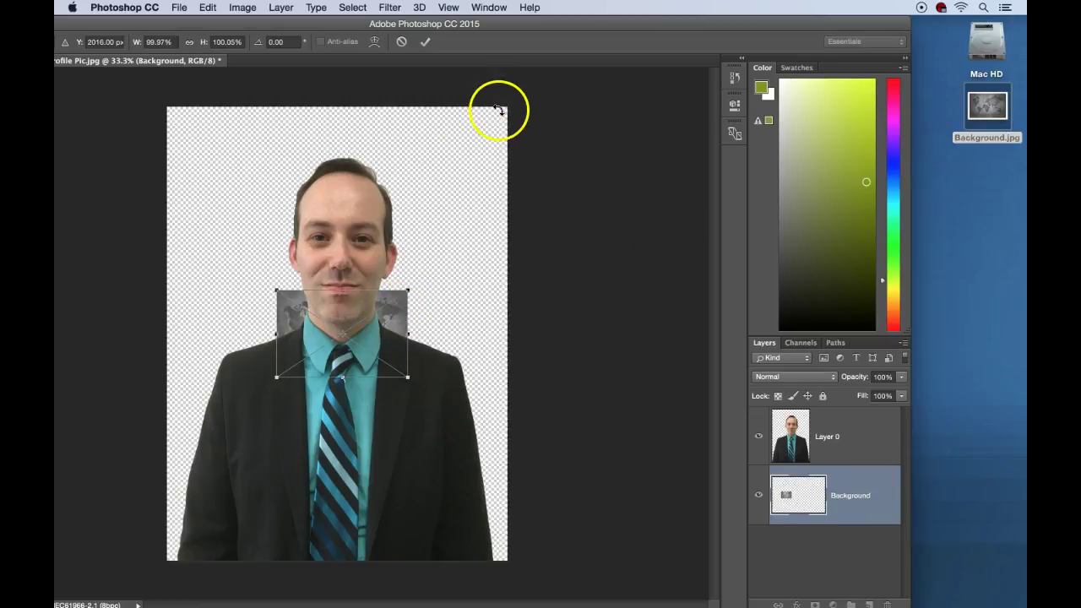
drag(518, 25, 525, 26)
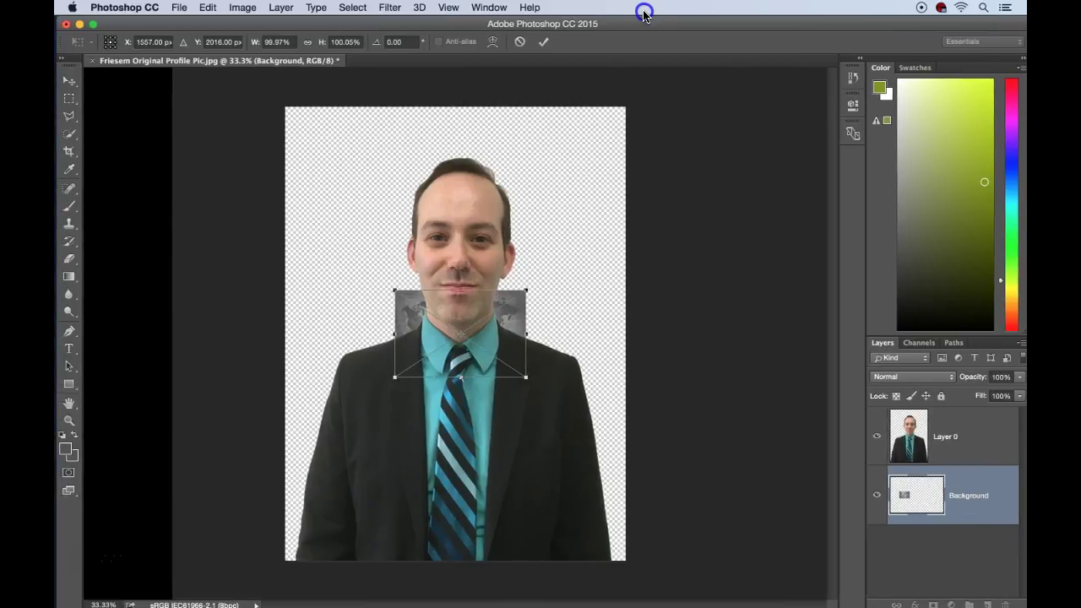
- Stretch the placed world map image to cover the whole canvas and commit the transformation
drag(397, 293, 286, 109)
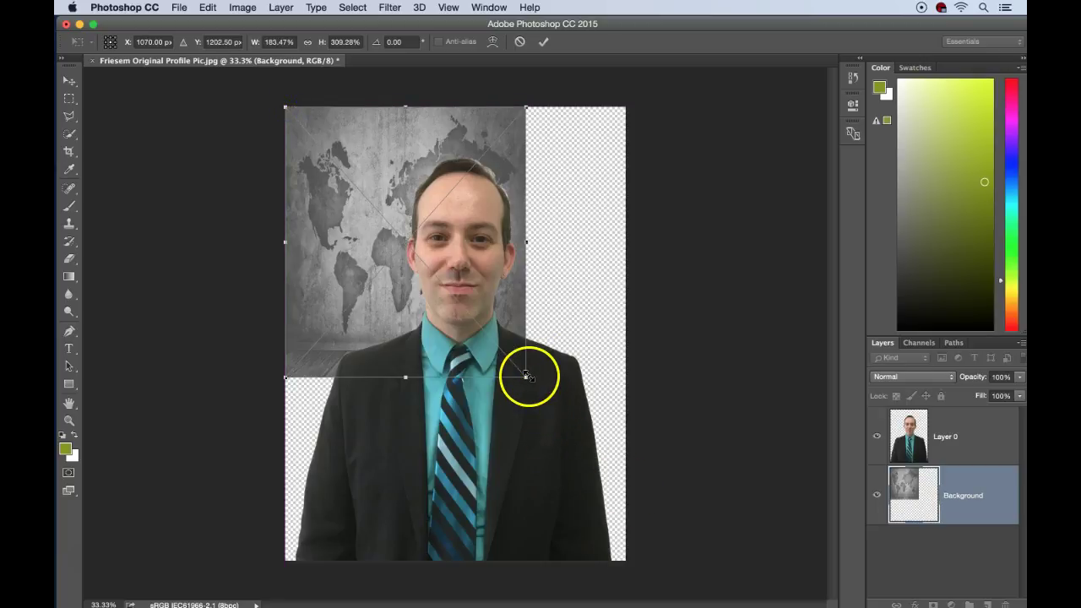
drag(526, 377, 626, 563)
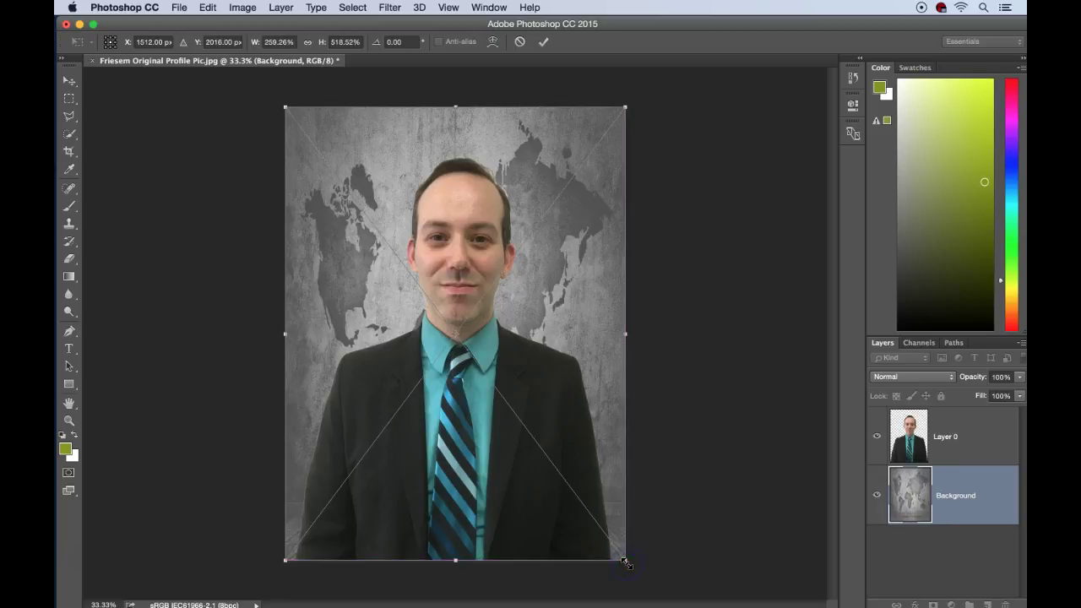
click(564, 304)
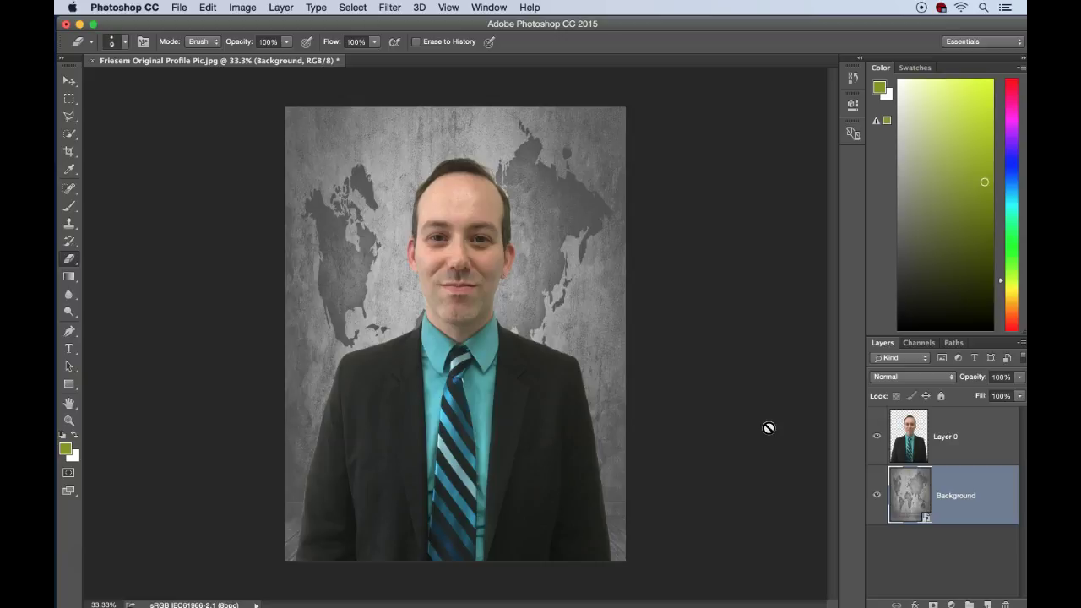
- Save the composition to the Desktop in Photoshop format with layers, reusing the name of the existing Profile Pic Photoshop.psd file
click(180, 8)
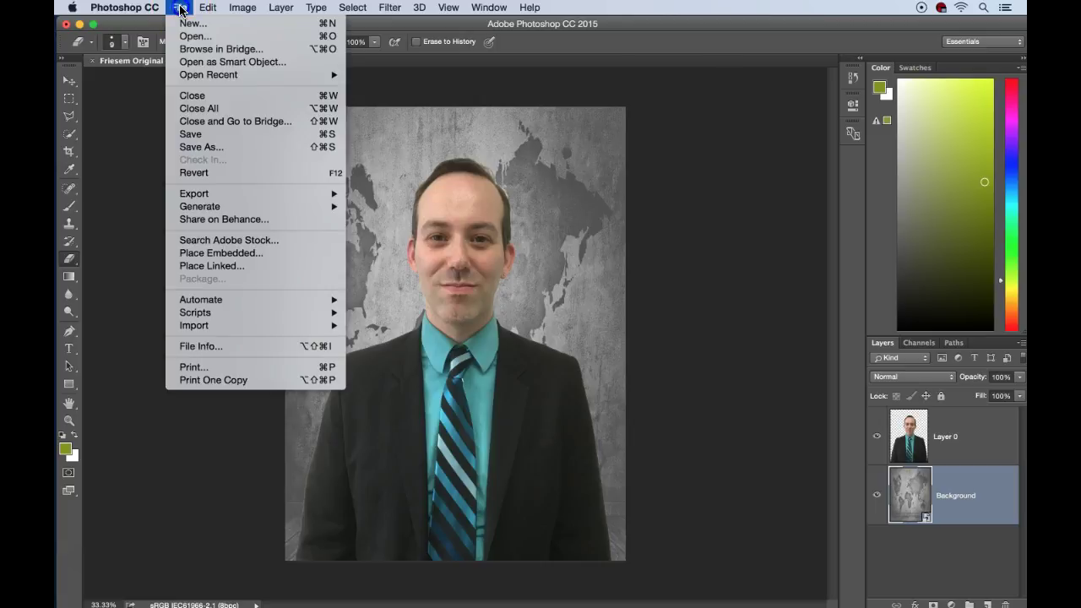
click(225, 152)
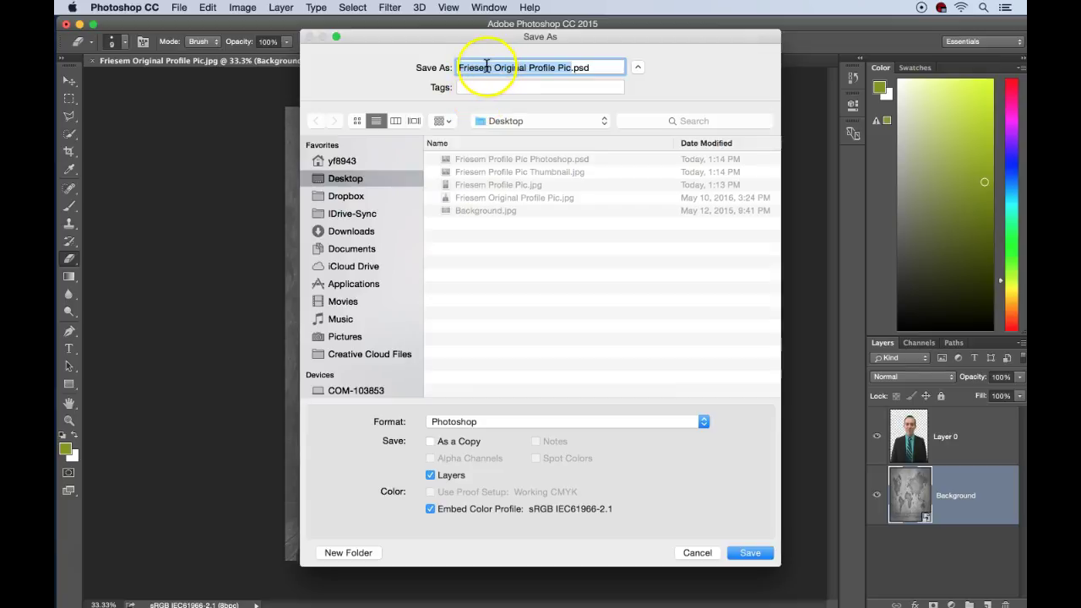
shift+click(586, 69)
click(461, 423)
click(461, 421)
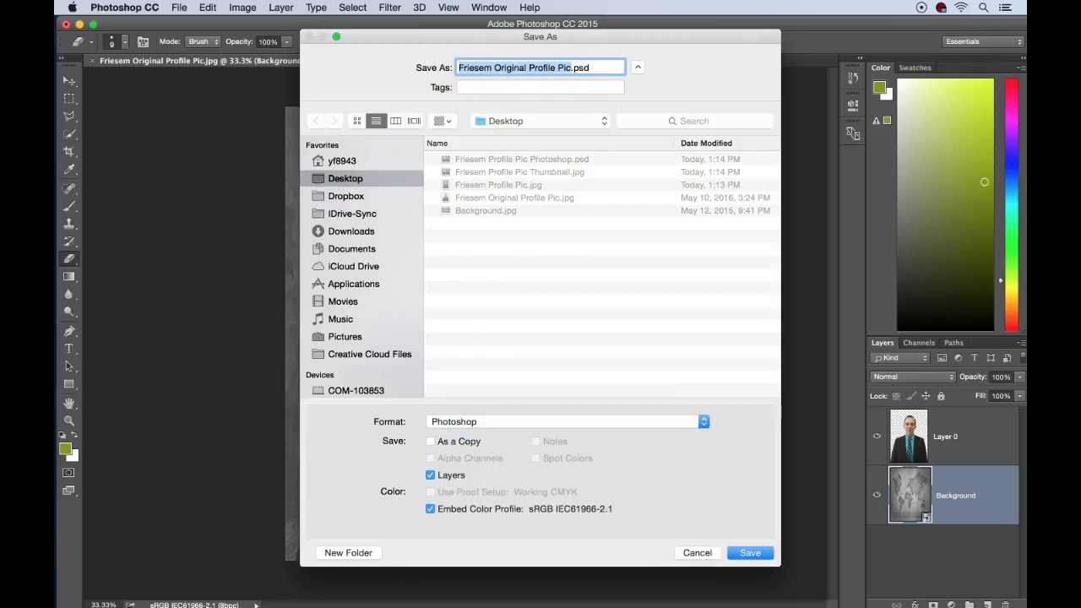
click(483, 67)
click(559, 67)
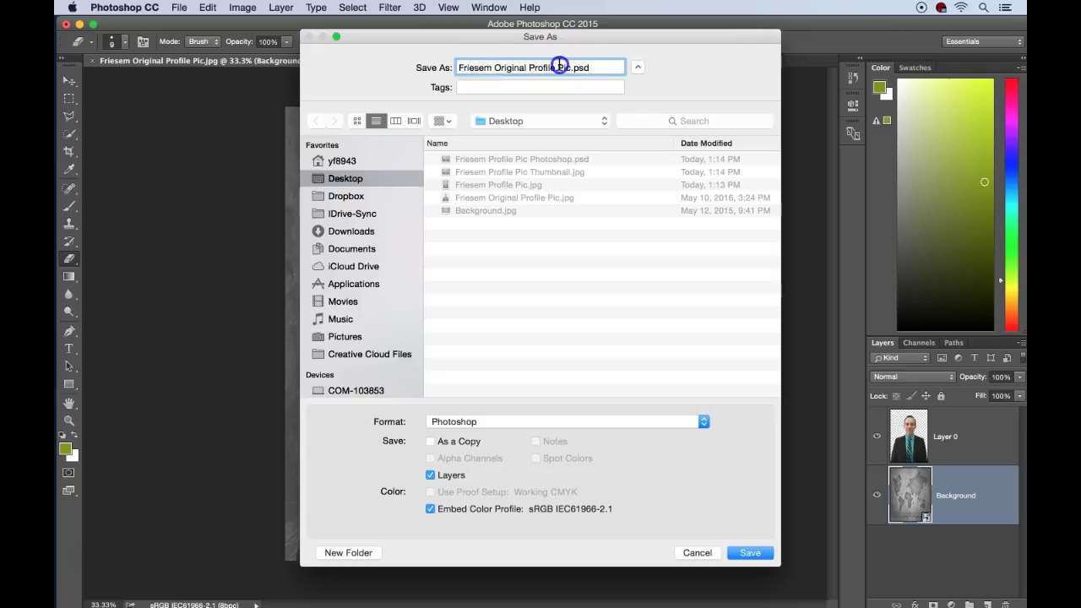
click(553, 159)
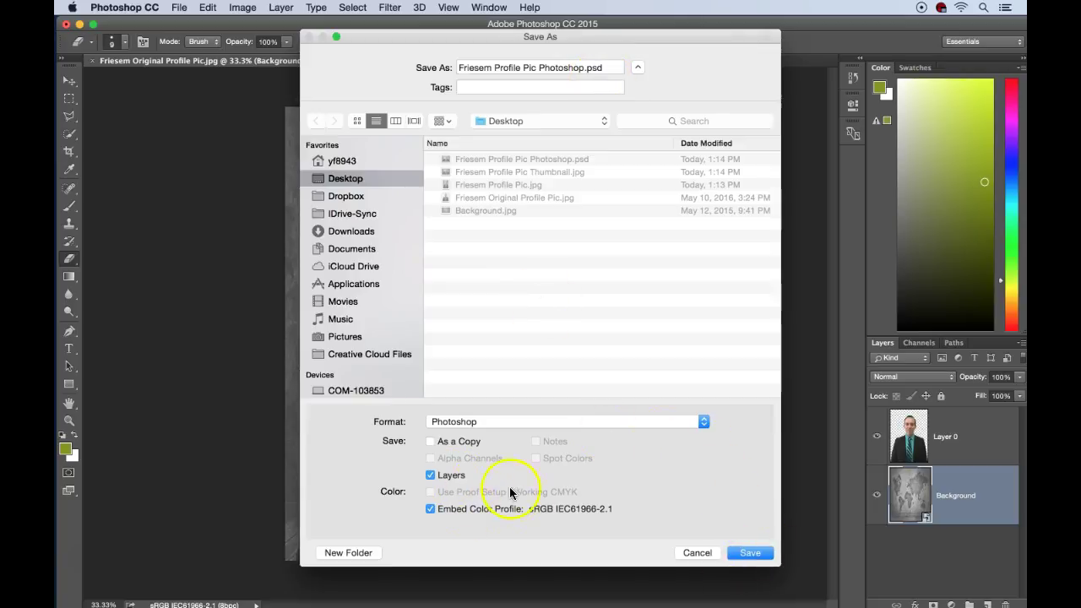
click(751, 553)
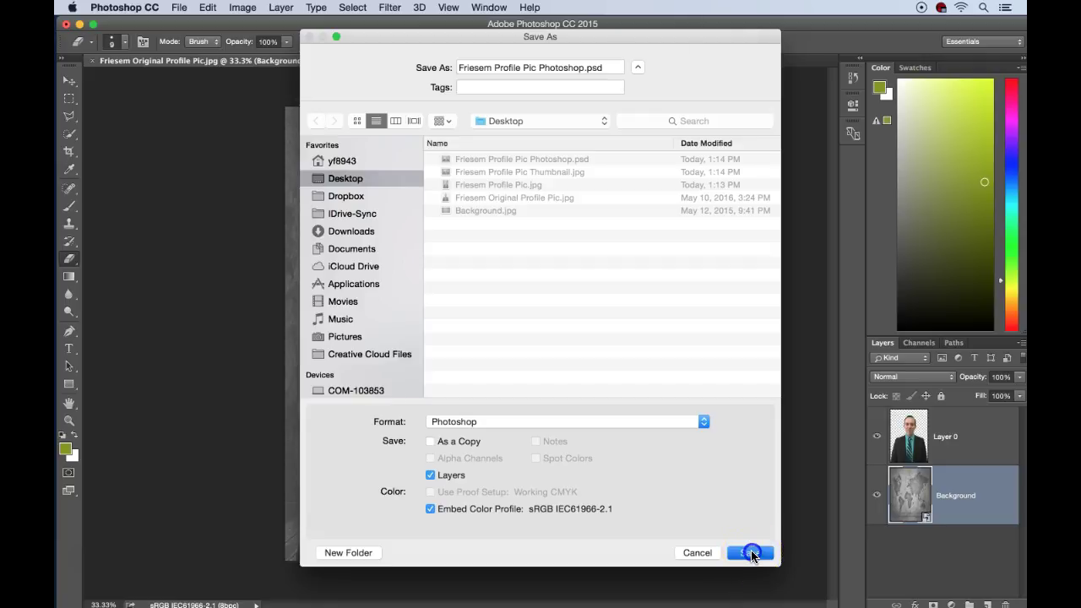
- Replace the existing Profile Pic Photoshop.psd file on the Desktop and accept the Photoshop format options
click(644, 126)
click(701, 252)
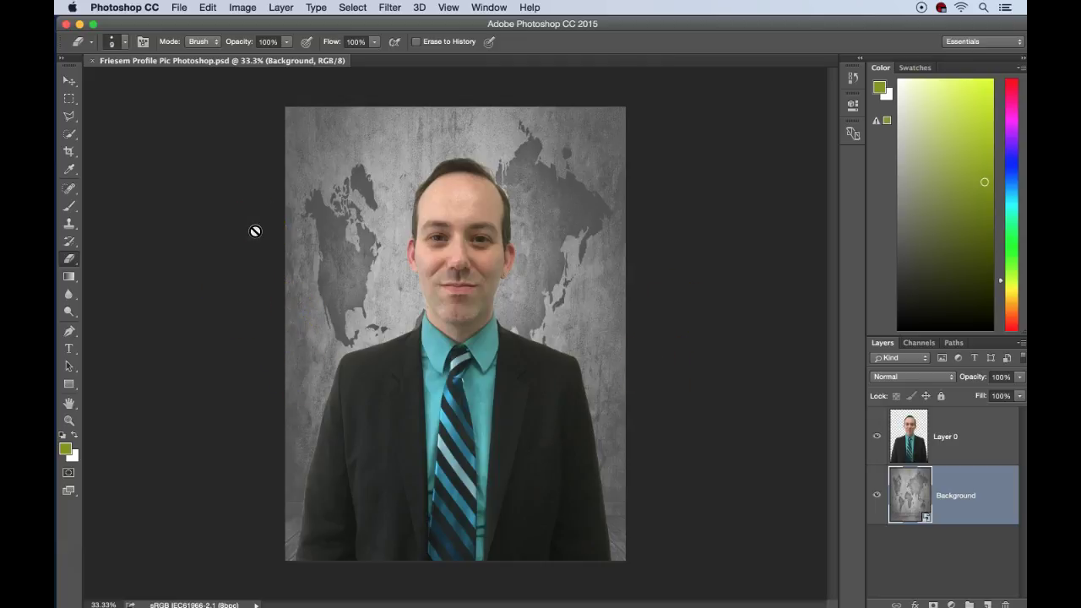
- Resize the image to 874 pixels wide by 1240 pixels high at a resolution of 300 pixels/inch
click(243, 9)
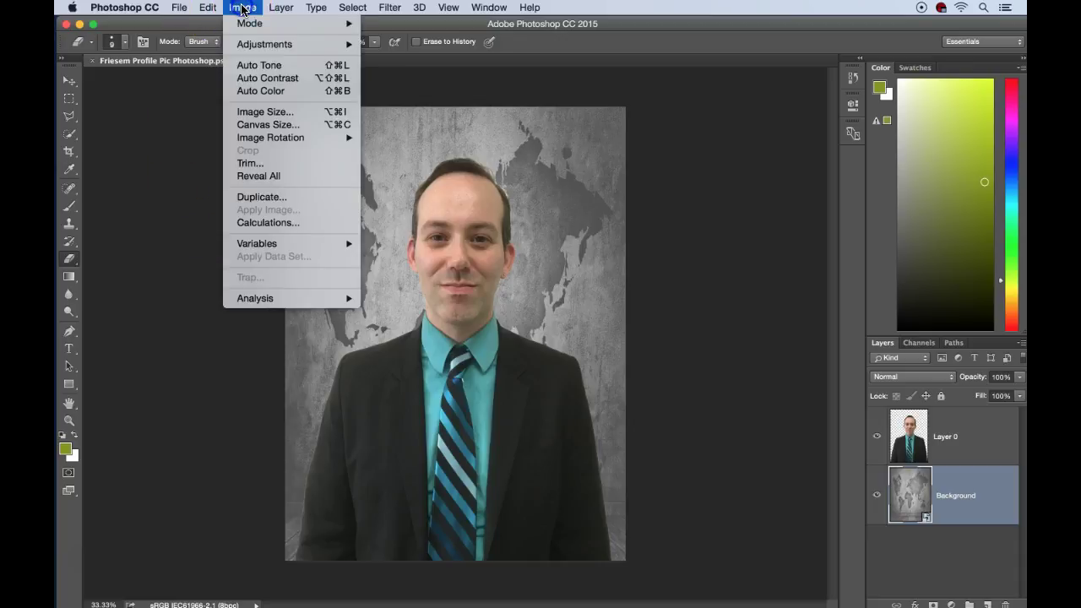
click(281, 112)
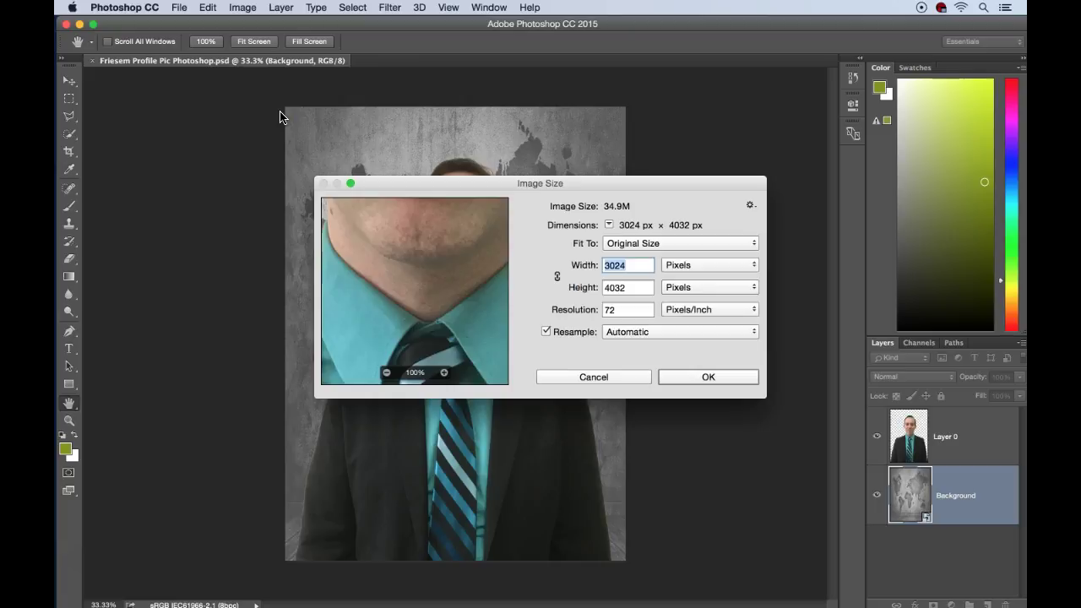
click(610, 311)
text(300)
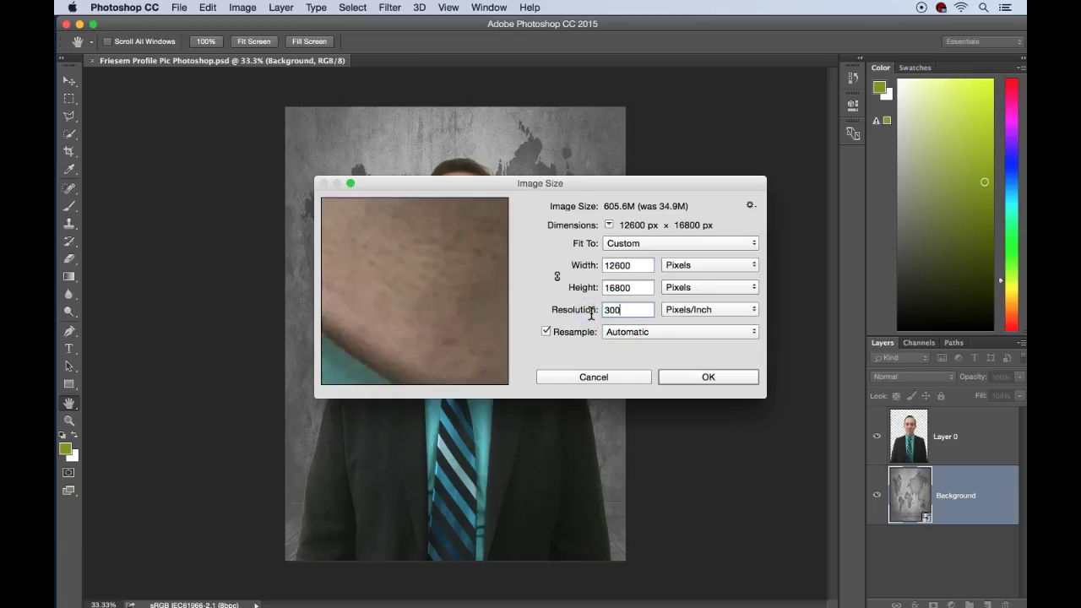
click(634, 265)
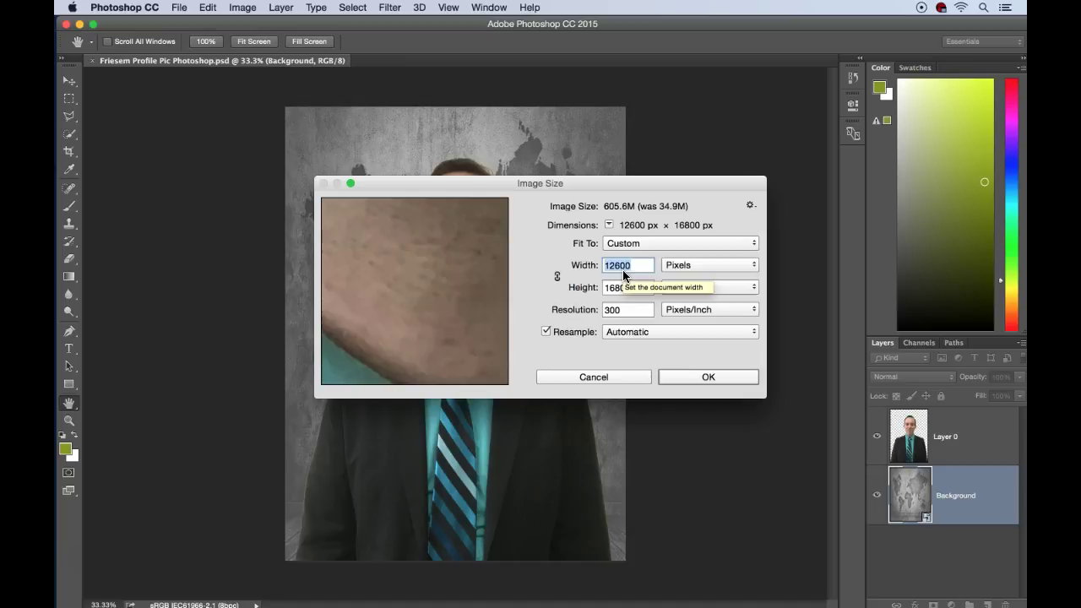
text(874)
click(597, 287)
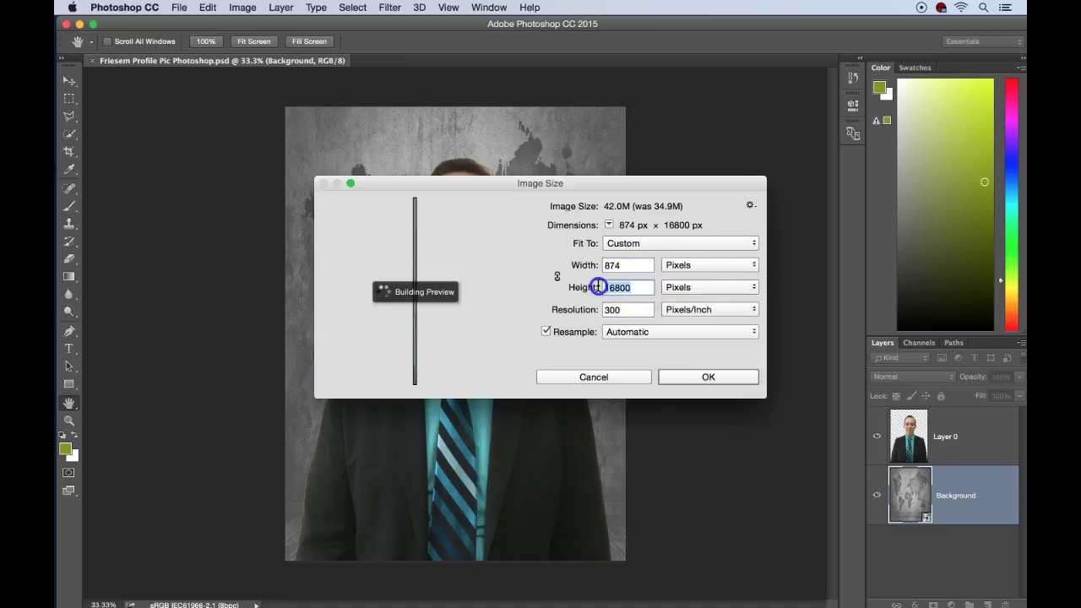
text(1240)
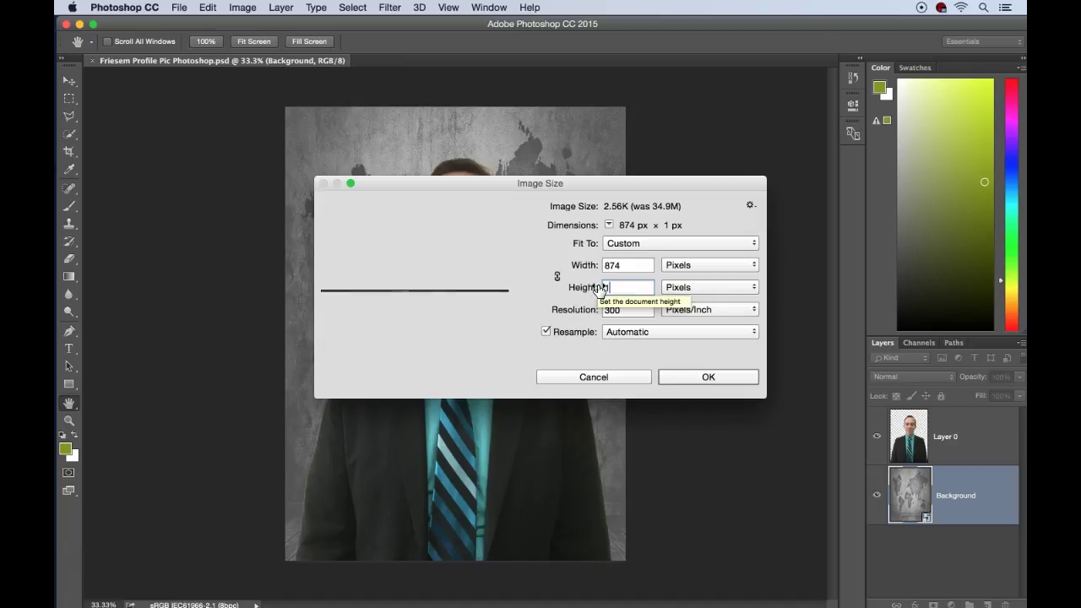
click(553, 337)
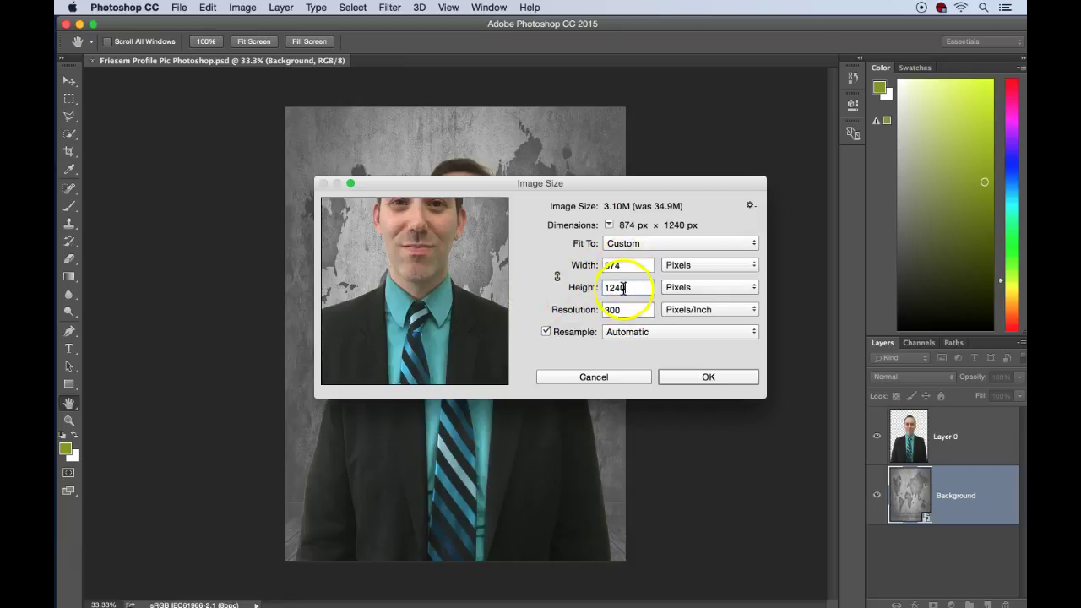
click(681, 377)
key(e)
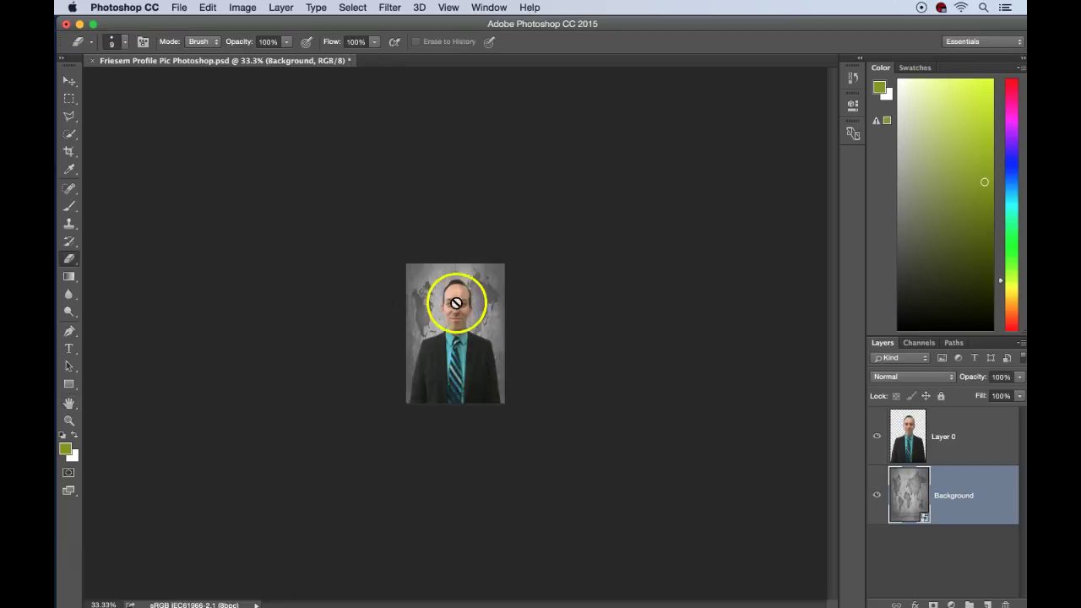
- Save a JPEG copy to the Desktop, removing "Photoshop" from its file name, replacing the existing Profile Pic.jpg at quality 12 (Maximum)
click(181, 9)
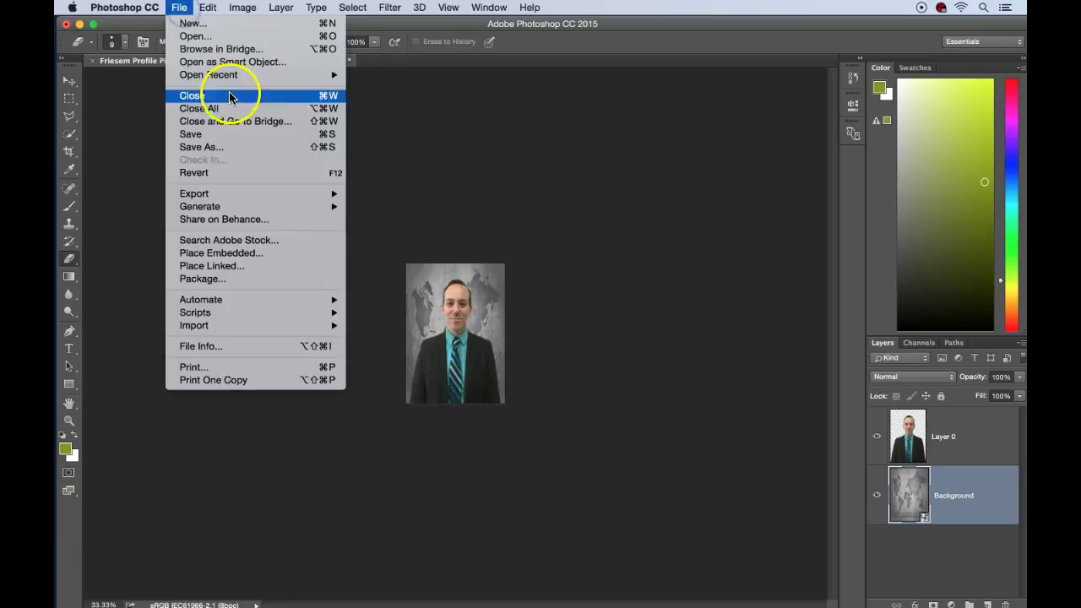
click(212, 147)
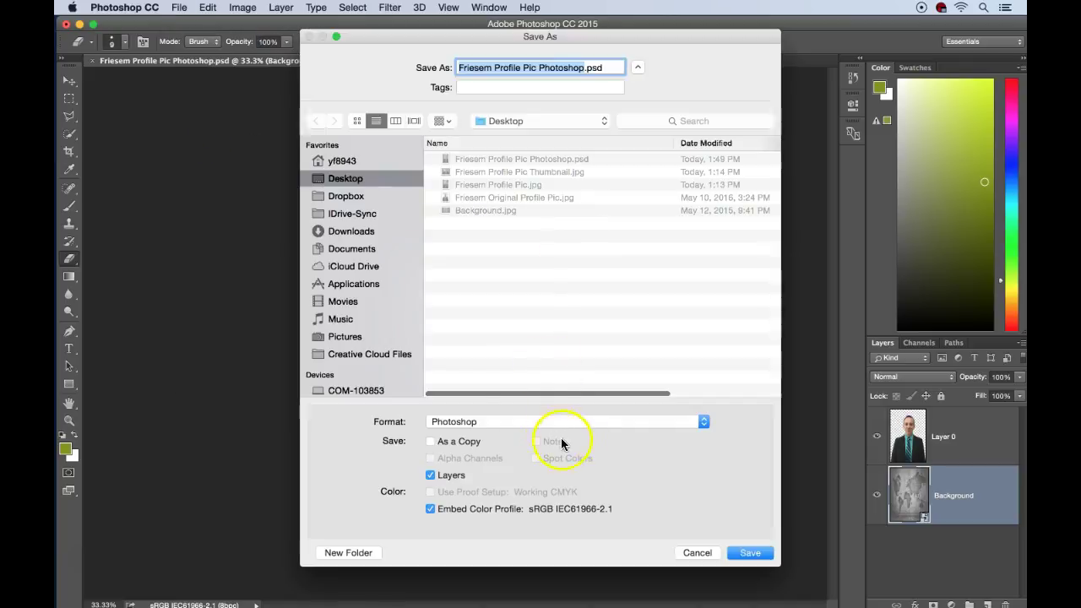
click(473, 422)
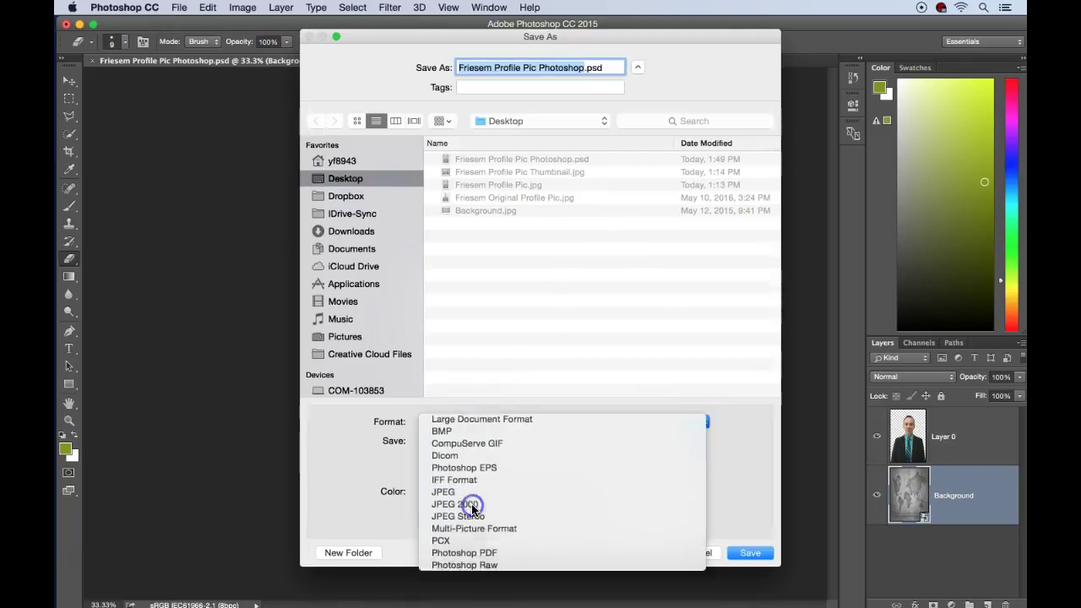
click(470, 492)
click(470, 68)
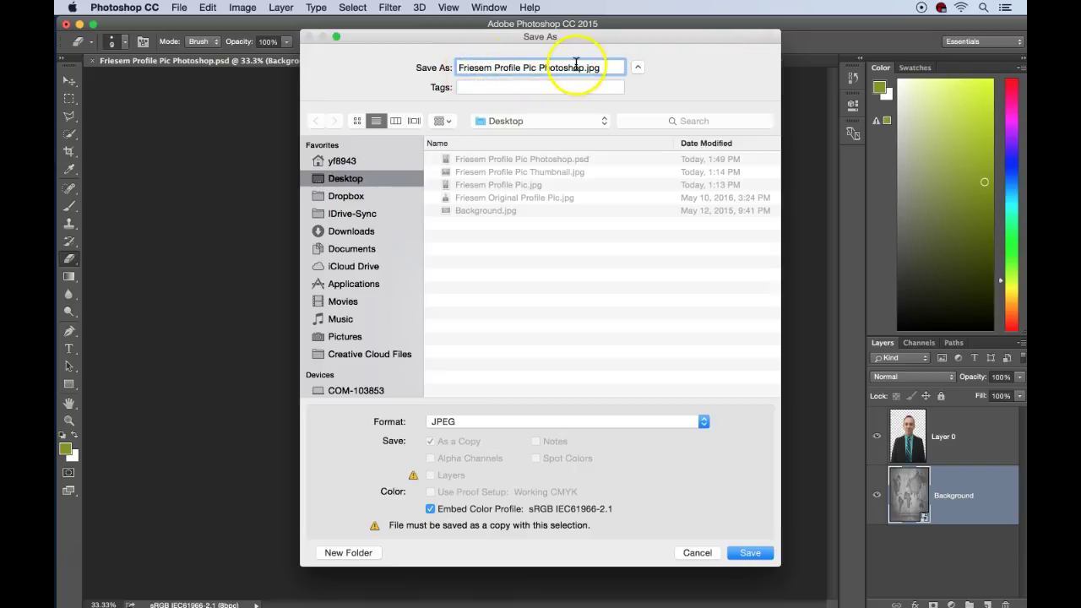
drag(540, 69, 570, 69)
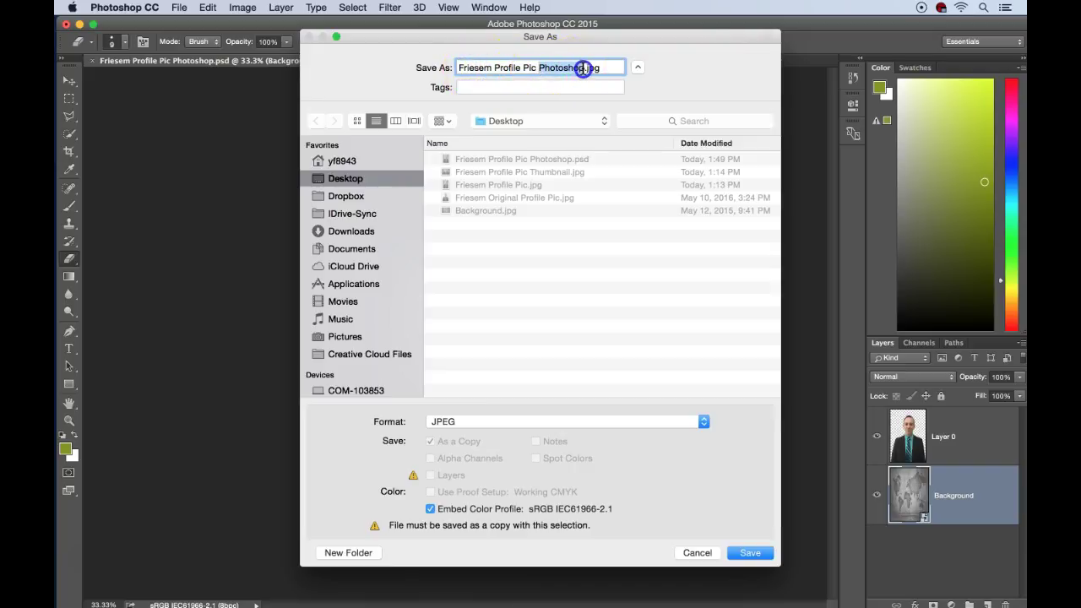
key(BackSpace)
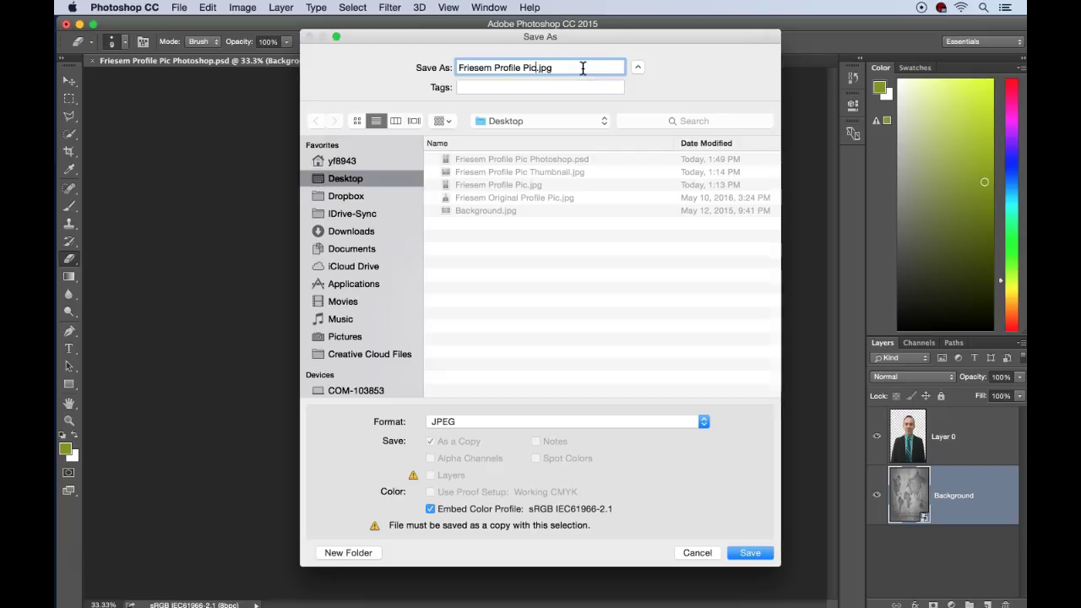
click(743, 554)
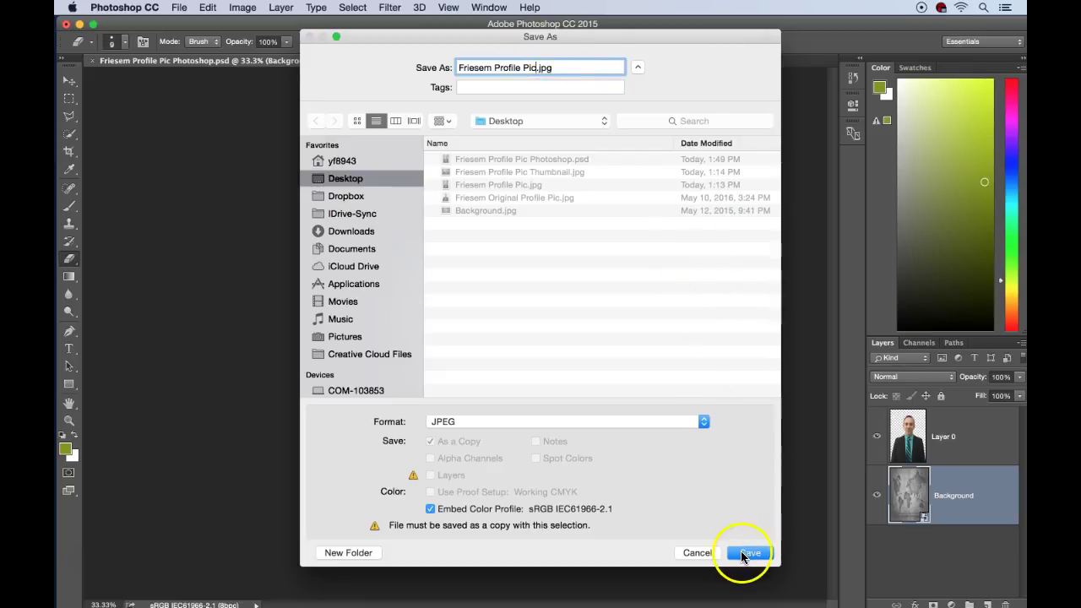
click(636, 127)
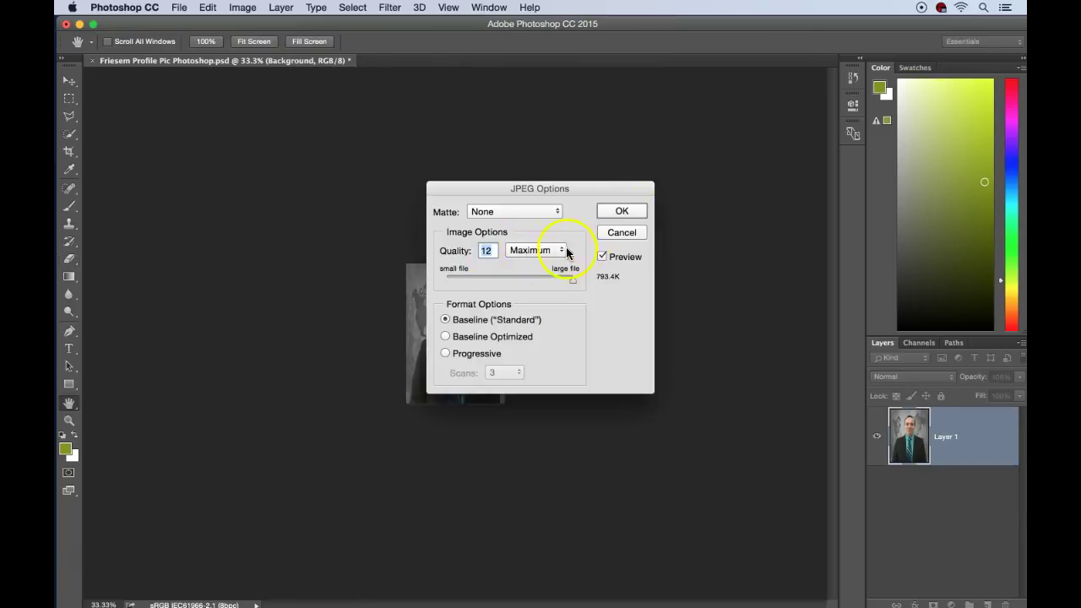
click(615, 212)
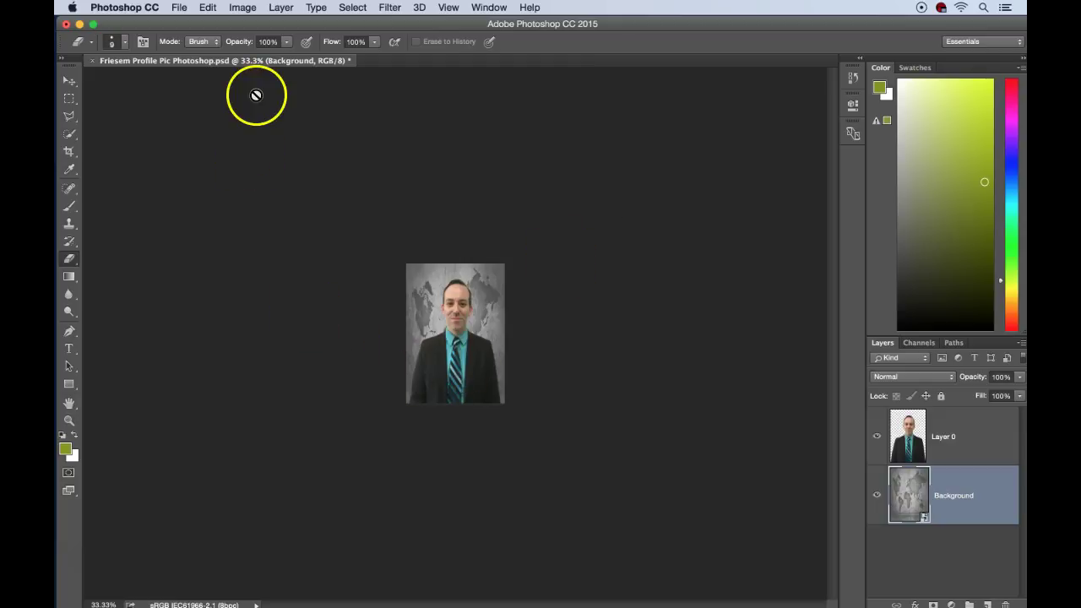
- Resize the image to 282 pixels wide by 212 pixels high, keeping the resolution of 300 pixels/inch
click(241, 9)
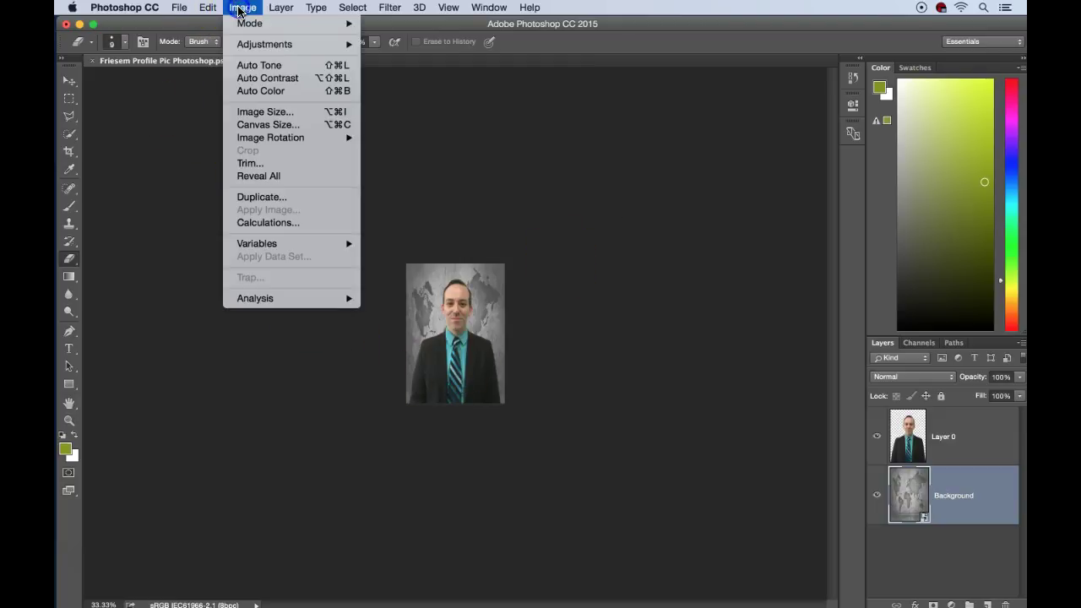
click(283, 112)
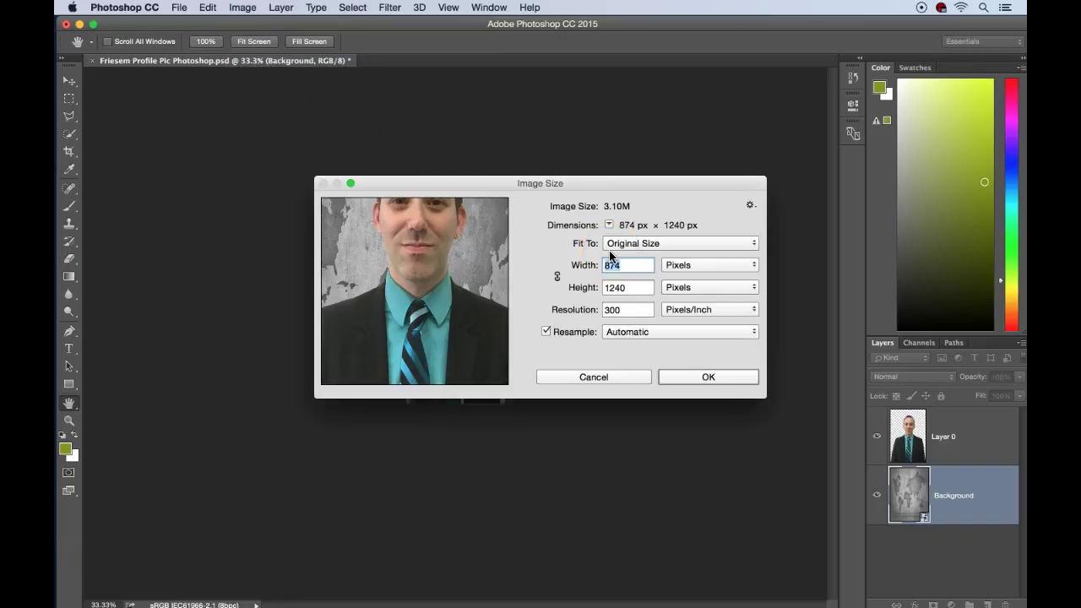
text(282)
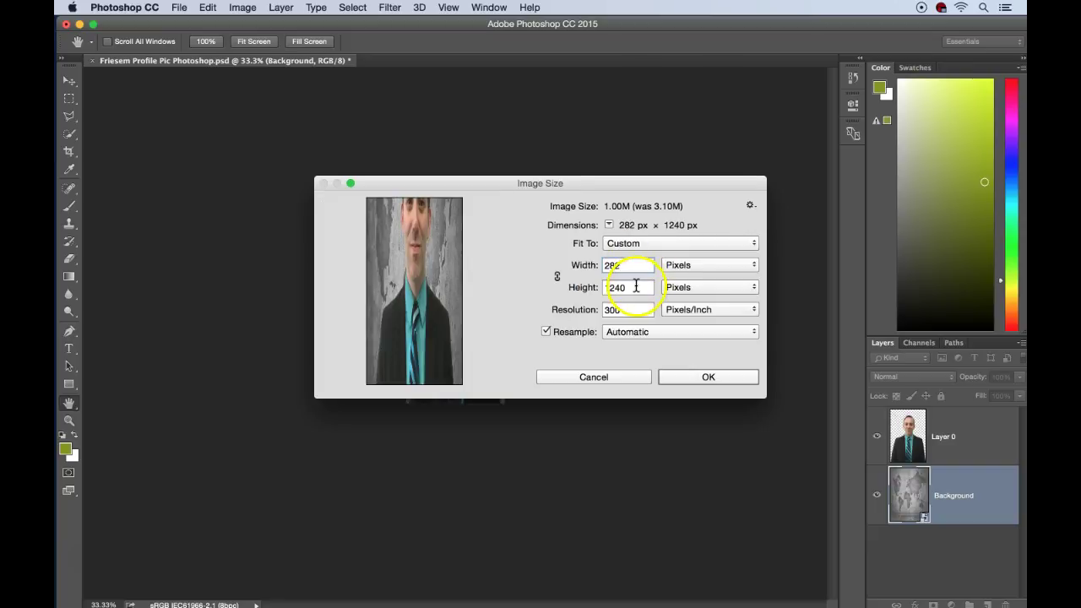
click(583, 288)
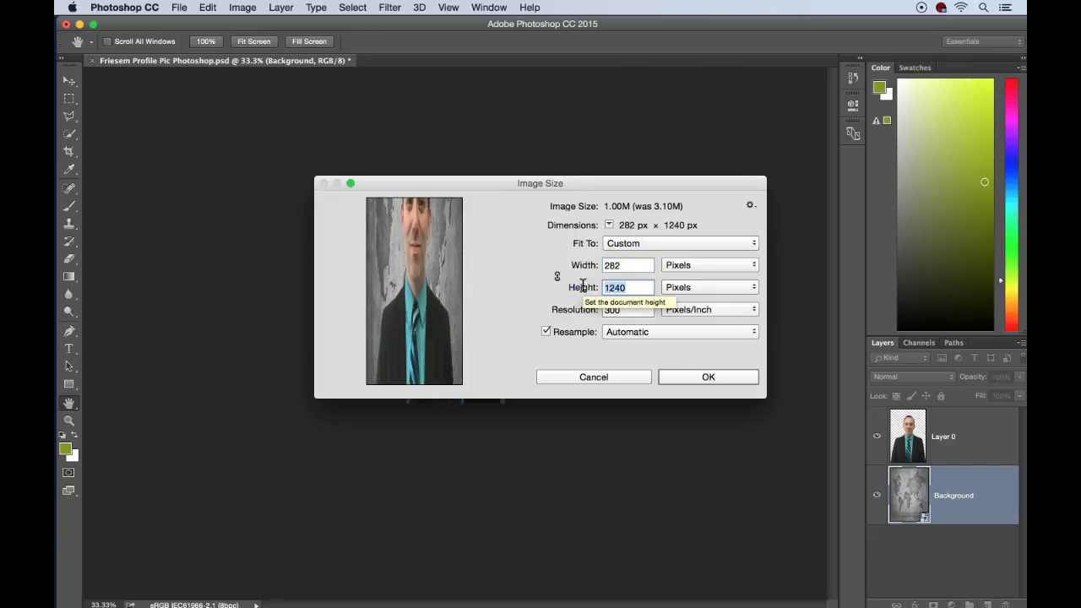
text(212)
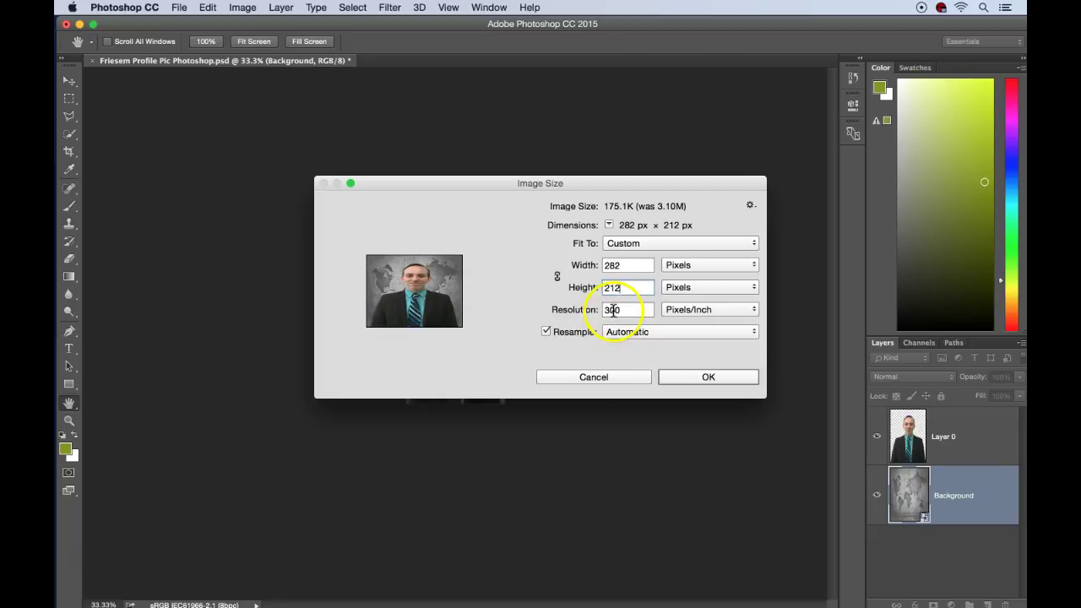
click(708, 379)
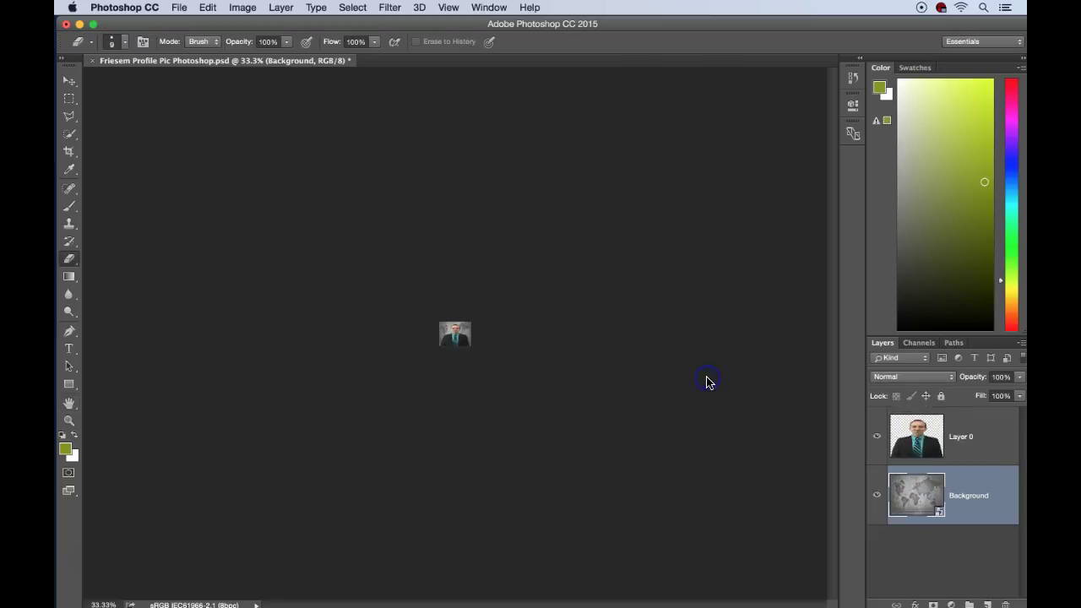
- Save a JPEG copy over the existing Profile Pic Thumbnail.jpg on the Desktop, using quality 12 (Maximum)
click(179, 8)
click(210, 147)
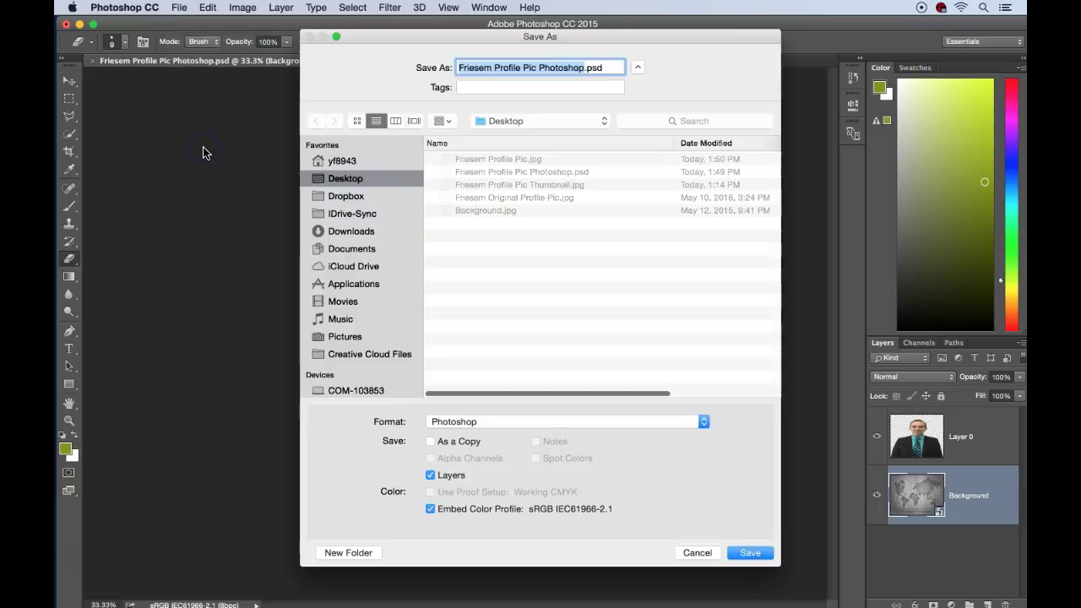
click(525, 185)
click(541, 68)
drag(541, 69, 584, 67)
click(512, 421)
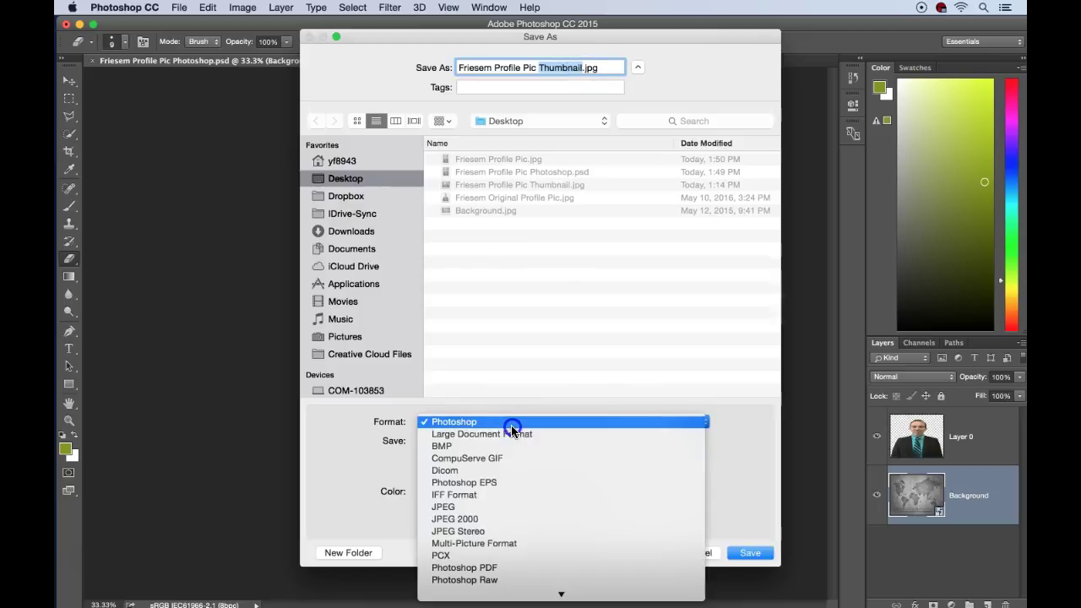
click(459, 507)
click(770, 553)
click(635, 127)
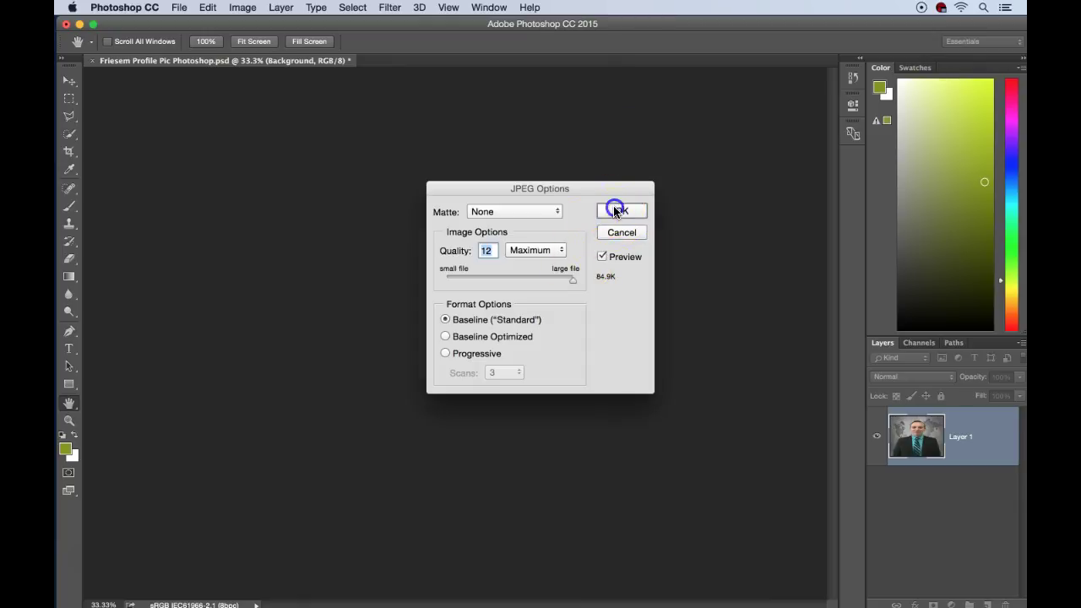
click(619, 211)
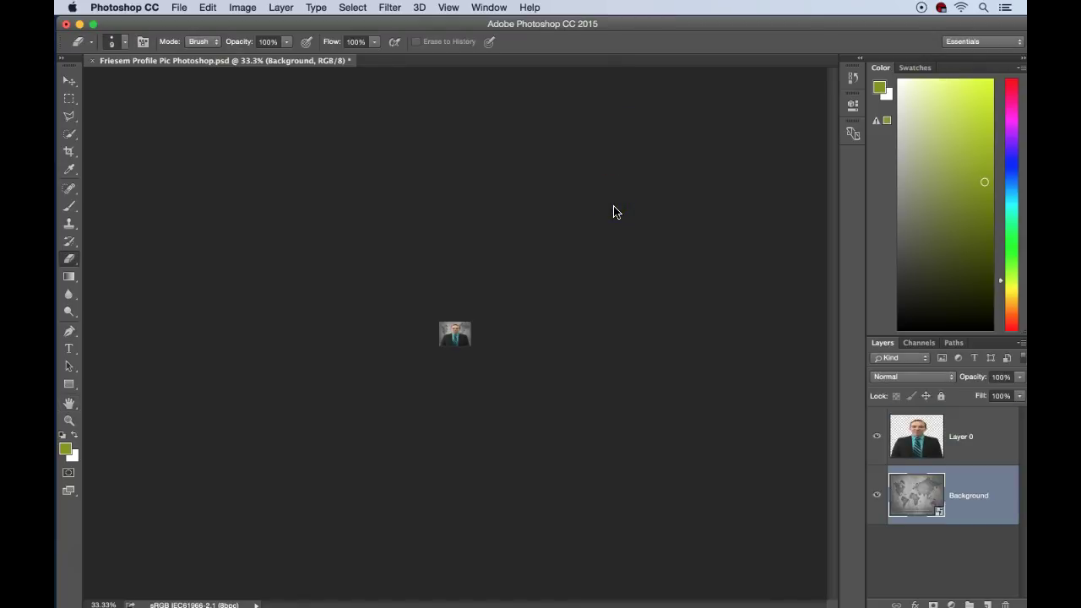
click(80, 24)
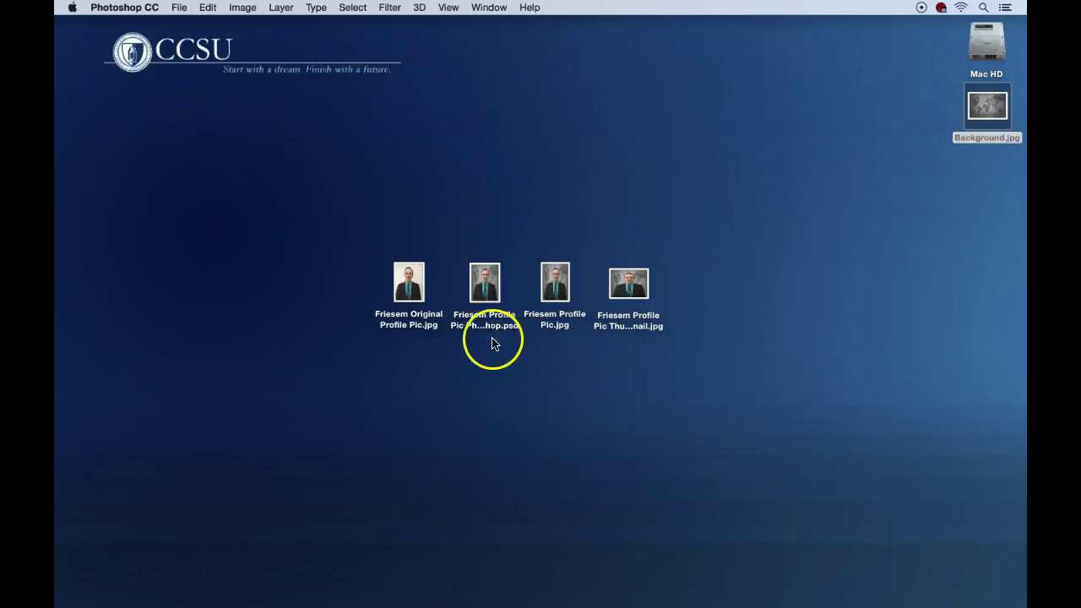
drag(355, 218, 736, 378)
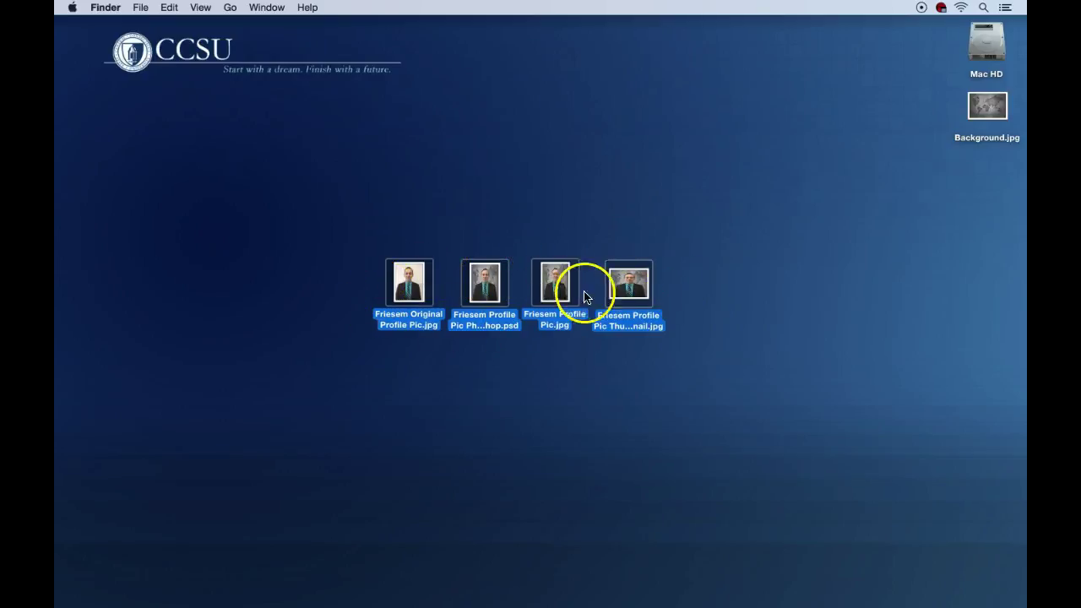
click(230, 7)
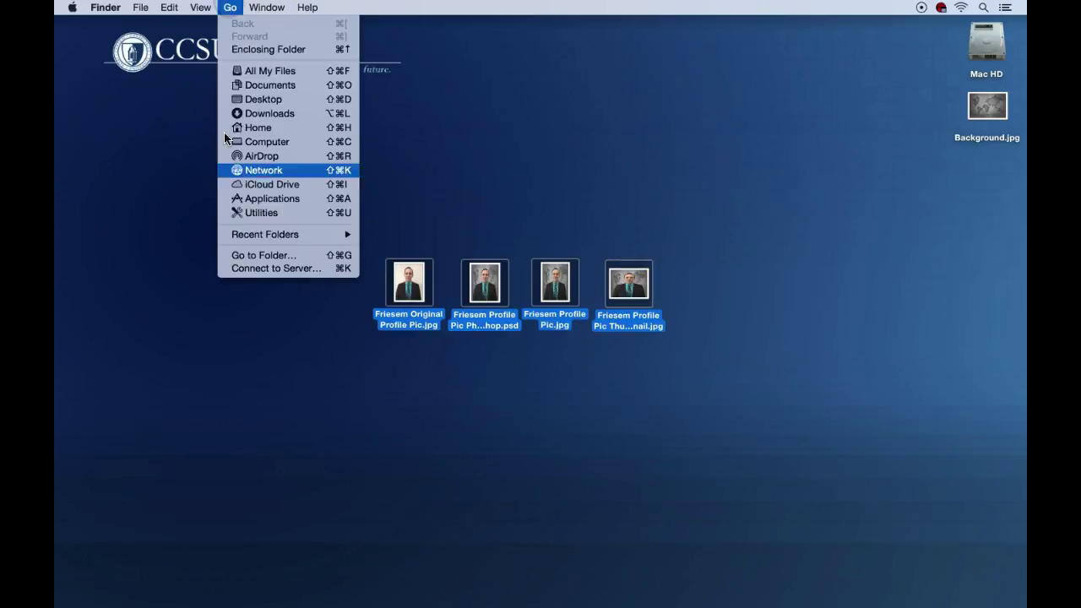
click(274, 267)
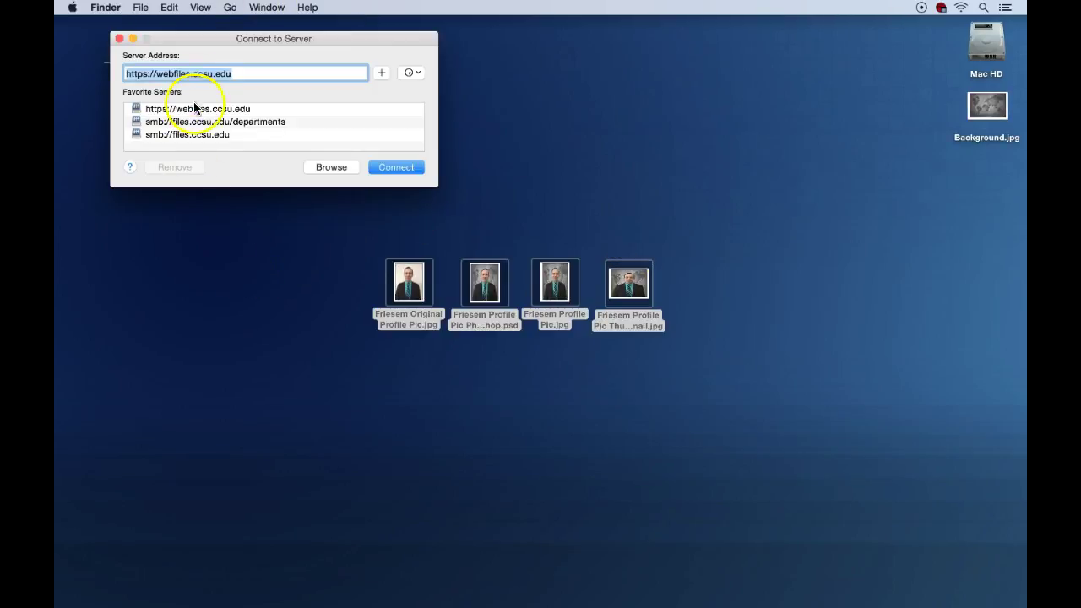
click(195, 108)
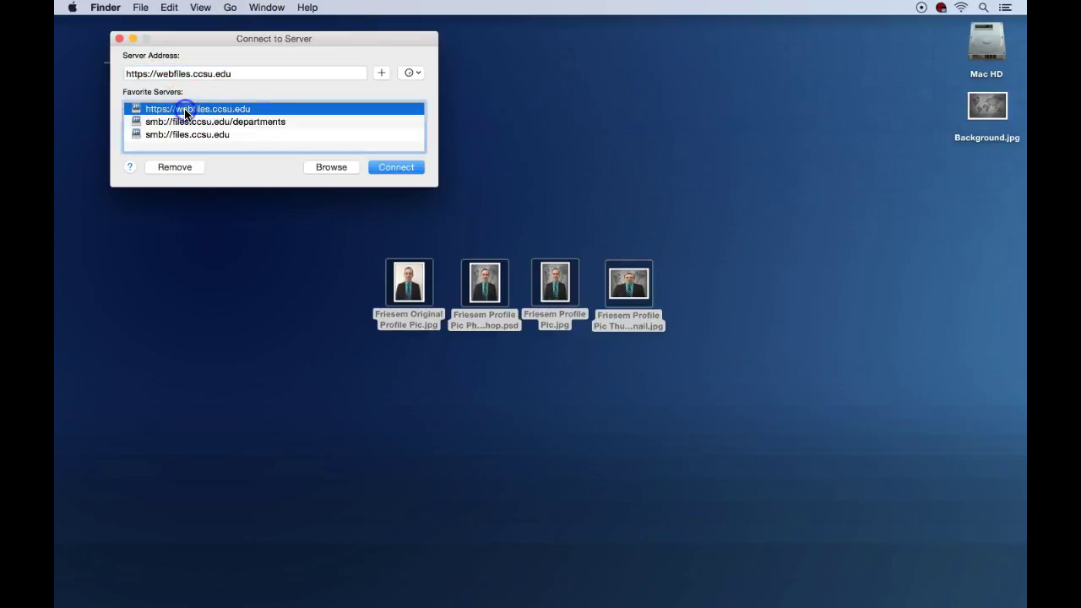
click(396, 168)
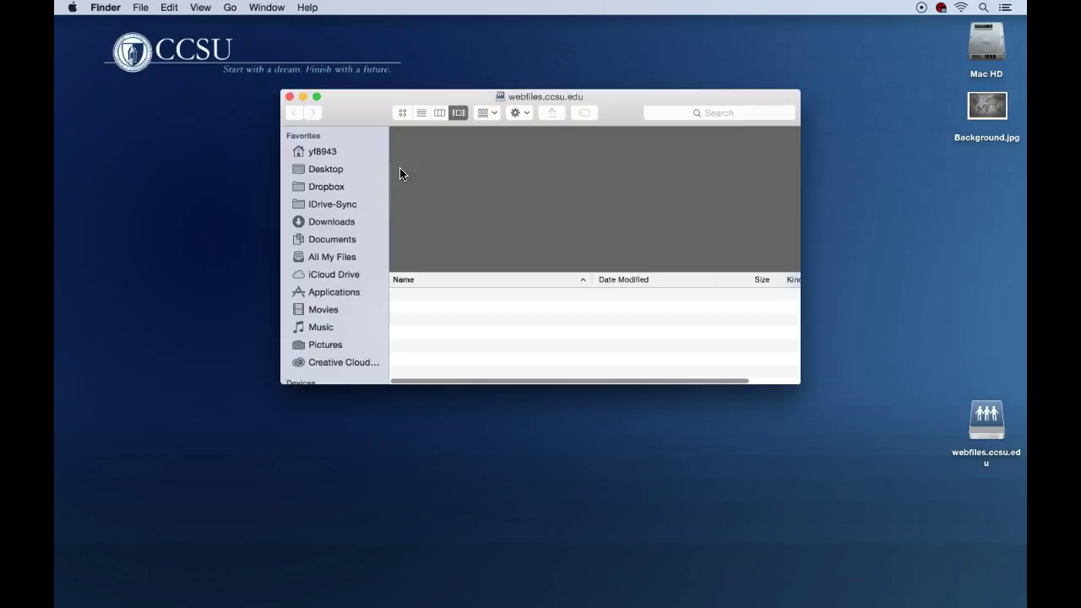
- Expand the coursework and COMM-231-01-Summer2016 folders on the server and select the STUDENTS folder
click(393, 296)
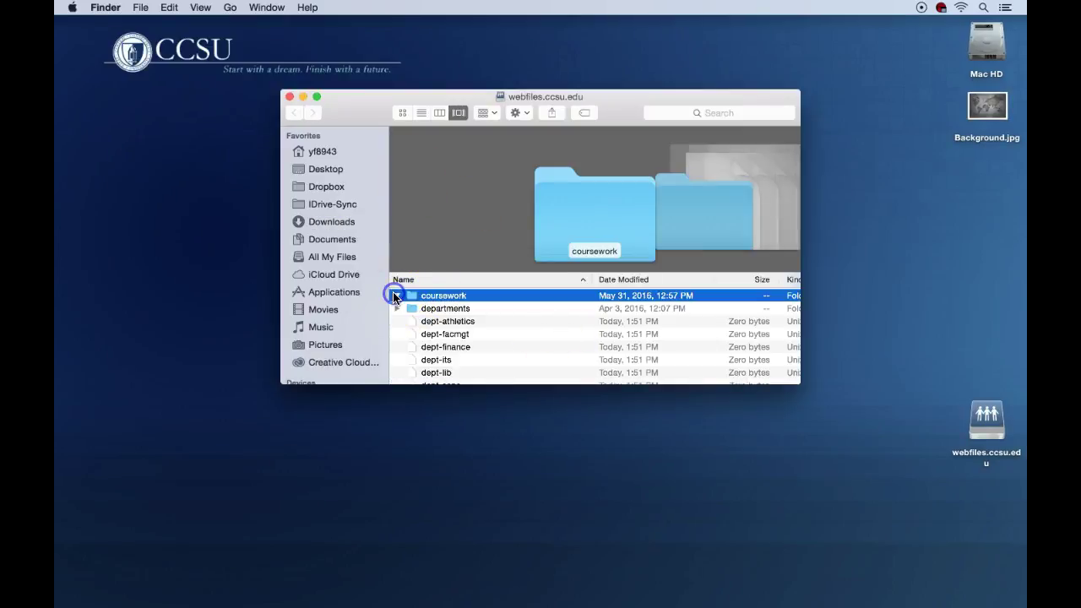
click(396, 295)
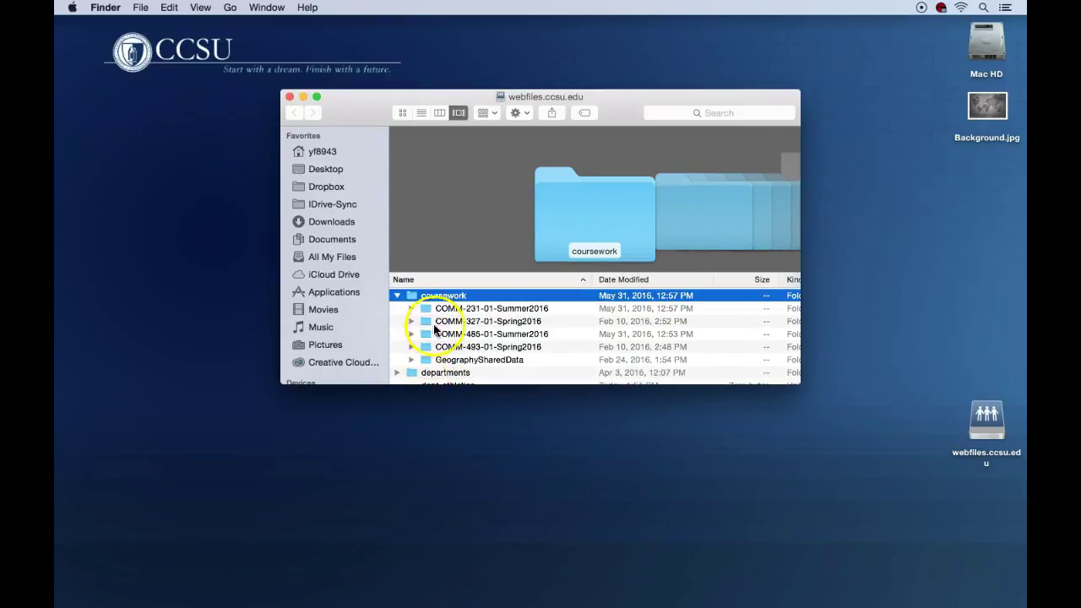
click(411, 308)
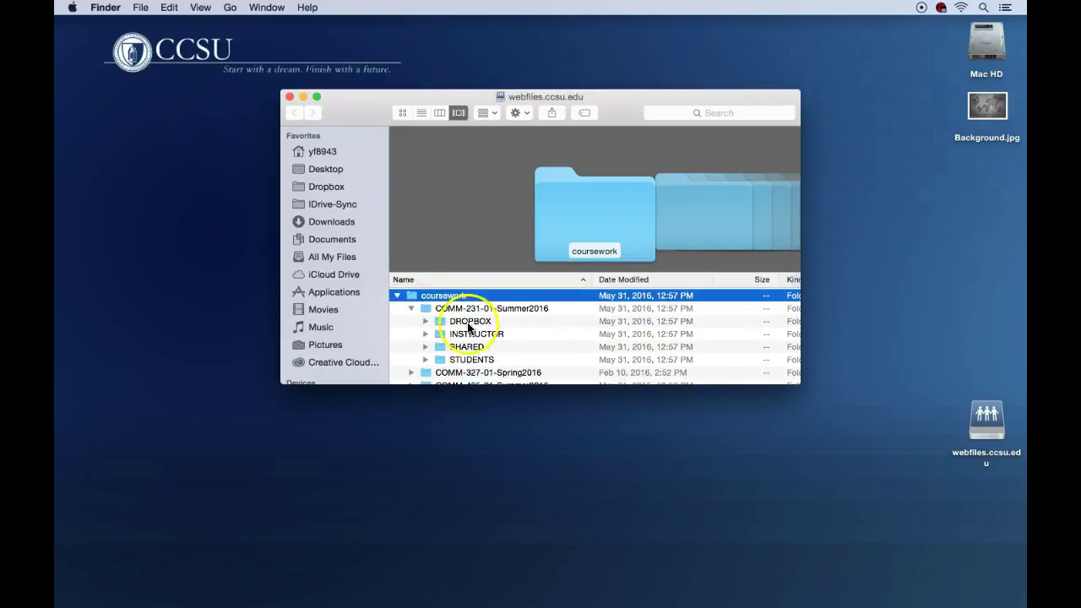
click(443, 359)
- Copy the four profile picture files from the desktop into the DROPBOX folder of COMM-231-01-Summer2016 on the server
drag(378, 113, 208, 375)
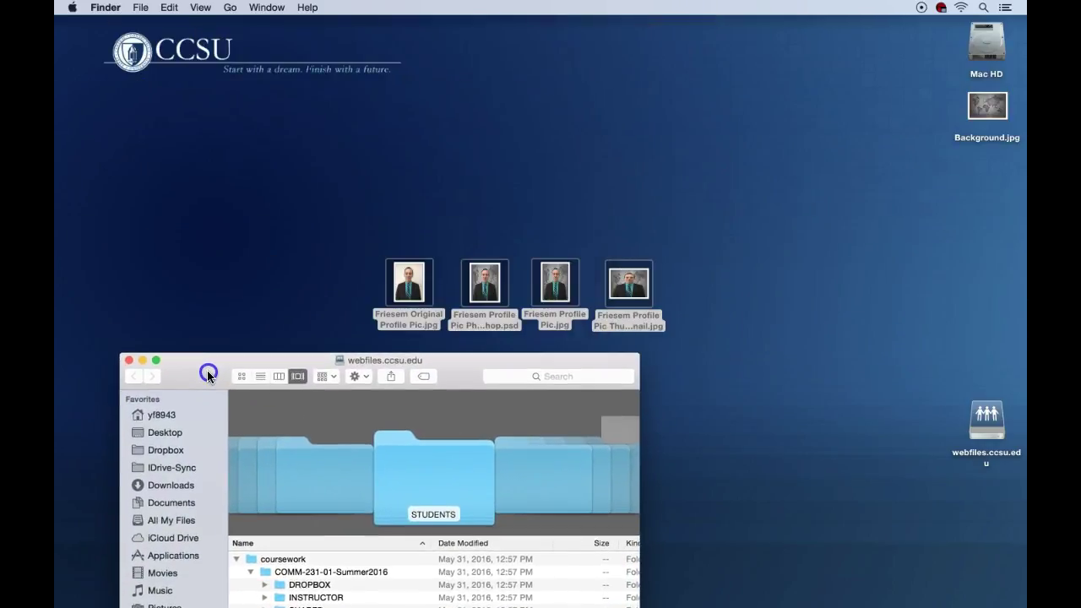
drag(322, 216, 671, 331)
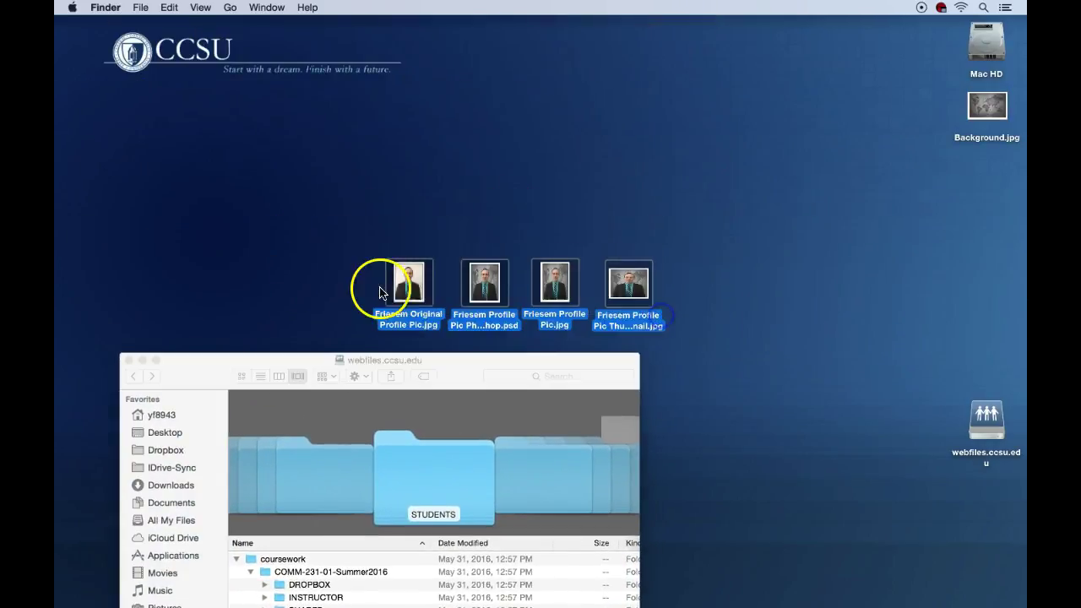
drag(408, 290, 281, 587)
drag(198, 373, 378, 121)
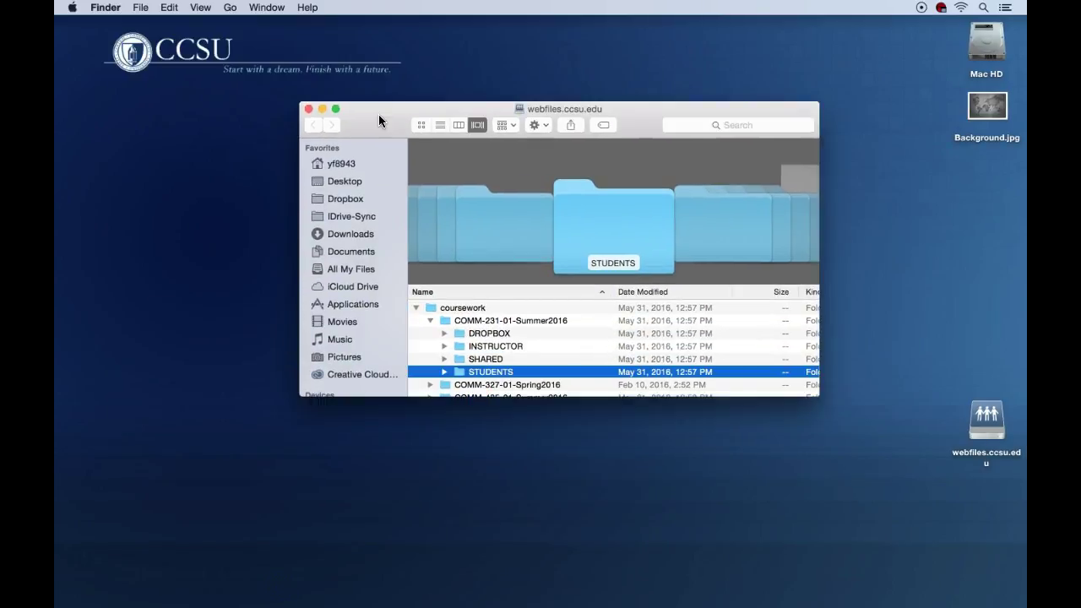